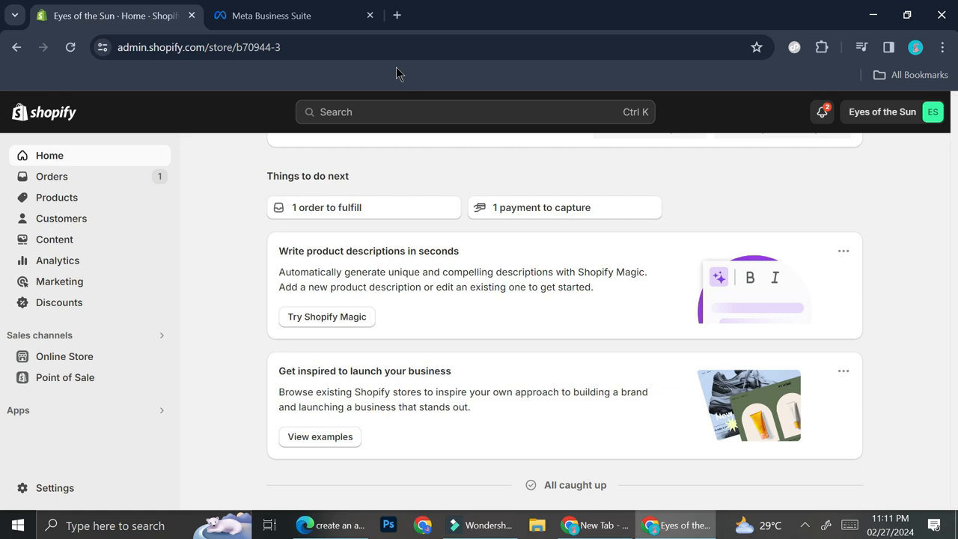
- Switch to Meta Business Suite and open the home page of the Sunshine"s Market Facebook Page and Instagram profile
click(287, 18)
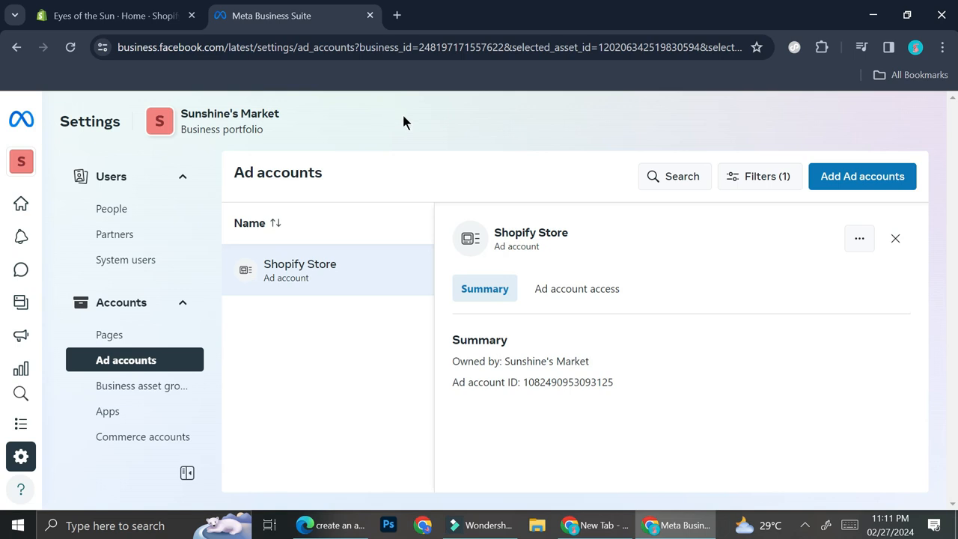
click(29, 170)
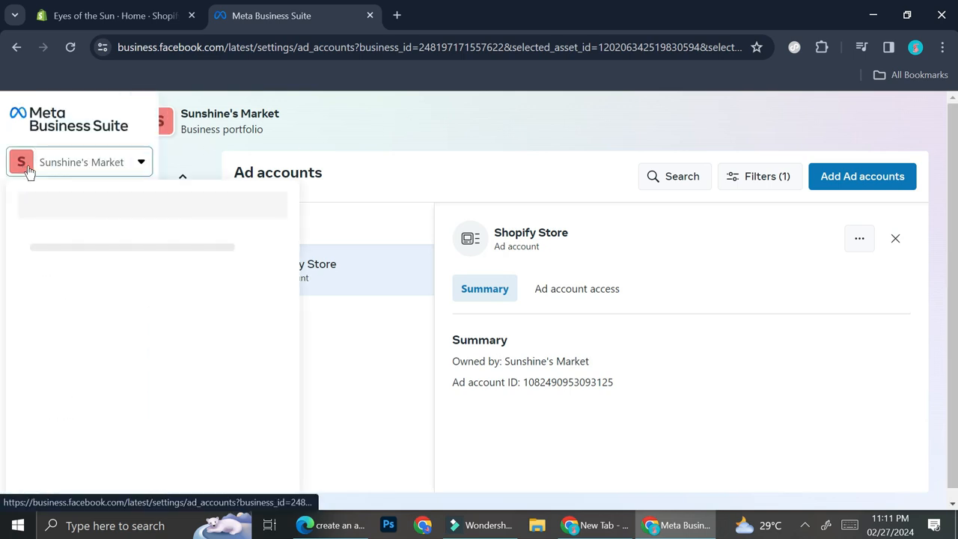
click(104, 336)
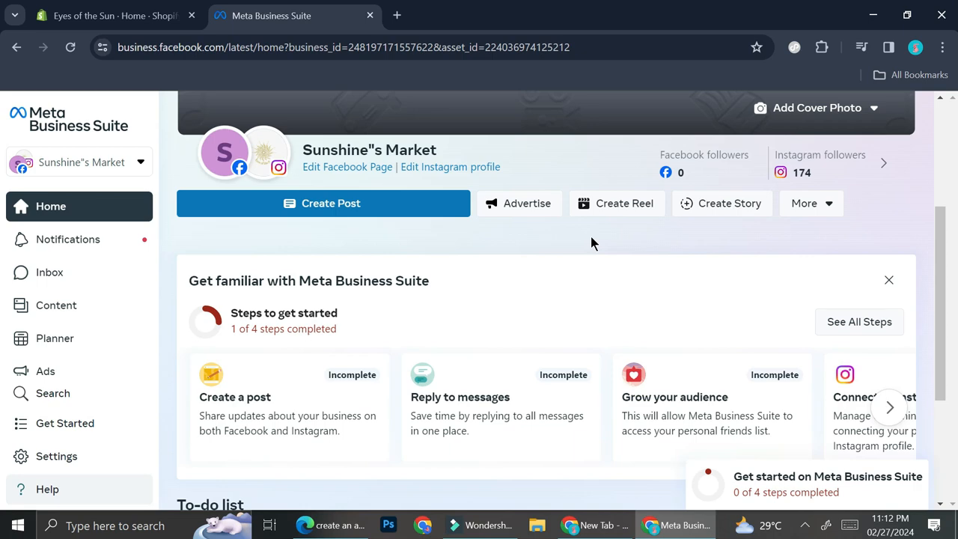
- Return to the Shopify admin and open the Shopify App Store from the recommended apps
click(107, 8)
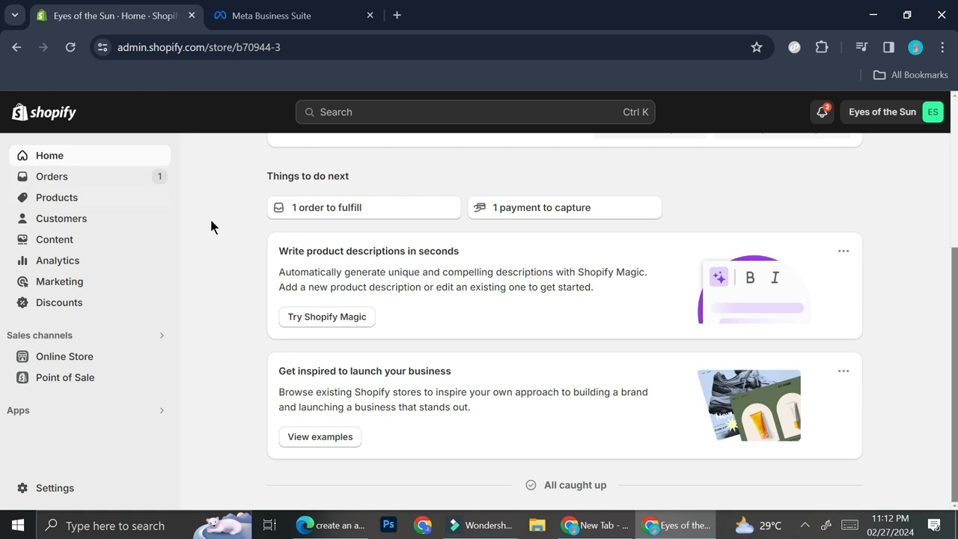
click(41, 410)
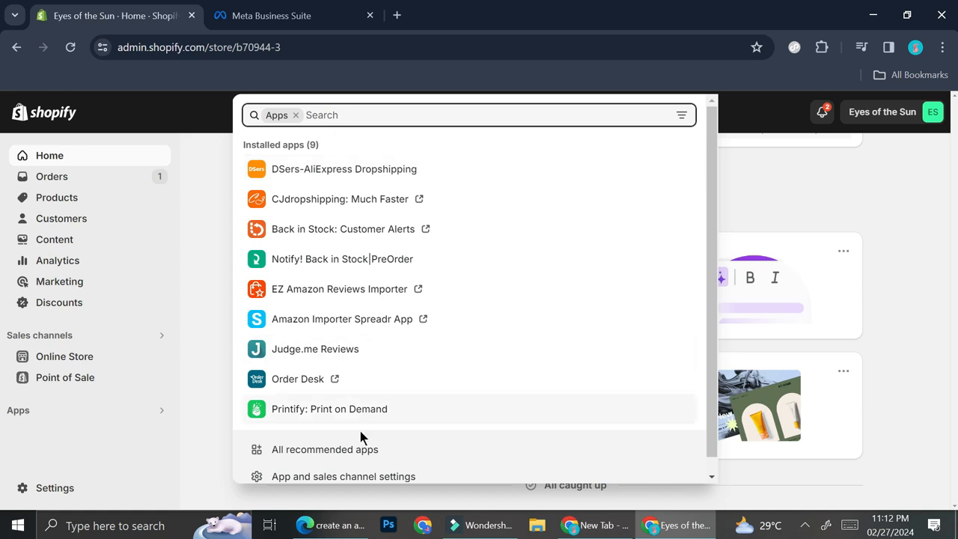
click(344, 452)
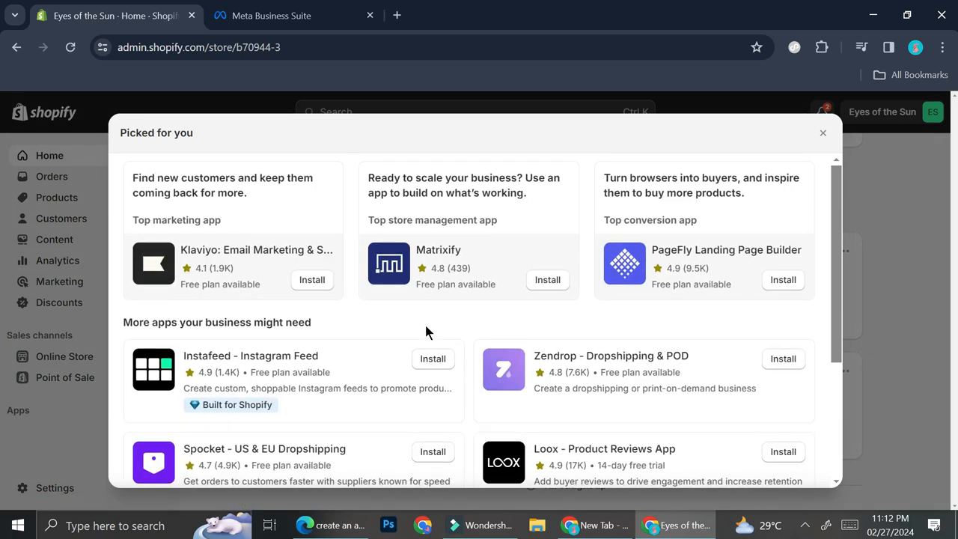
scroll(424, 329, down, 2)
scroll(426, 332, down, 2)
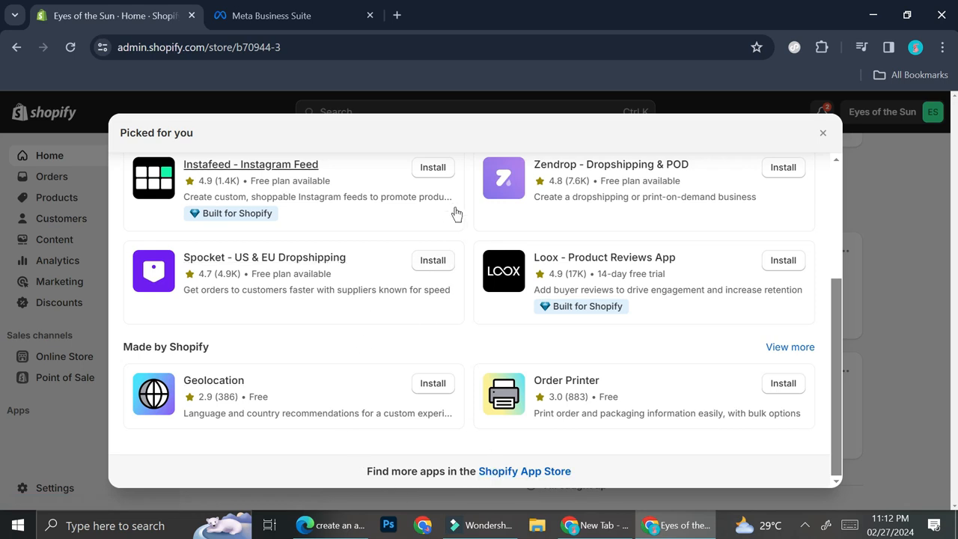
click(507, 473)
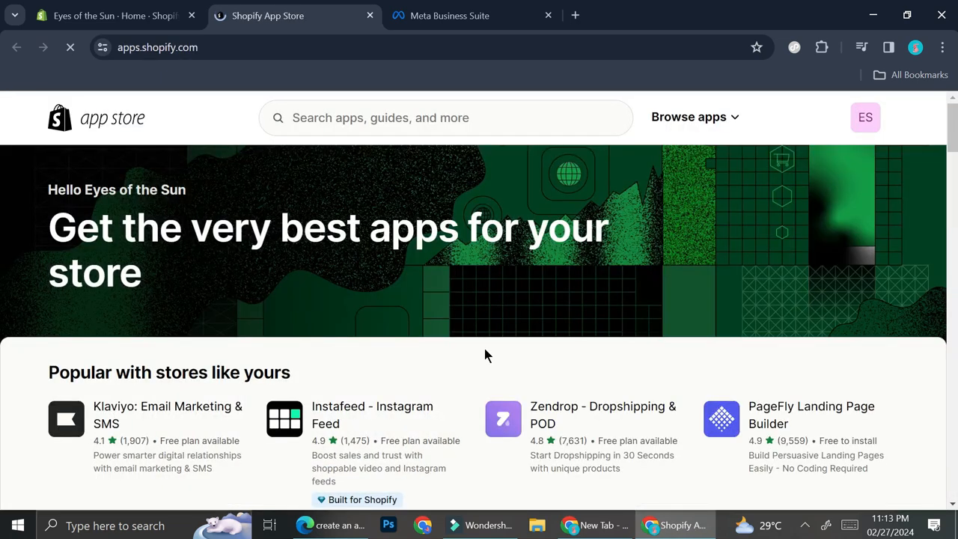
- Search the app store for "facebook"
scroll(485, 356, down, 2)
scroll(484, 348, up, 2)
click(434, 120)
text(faceboo)
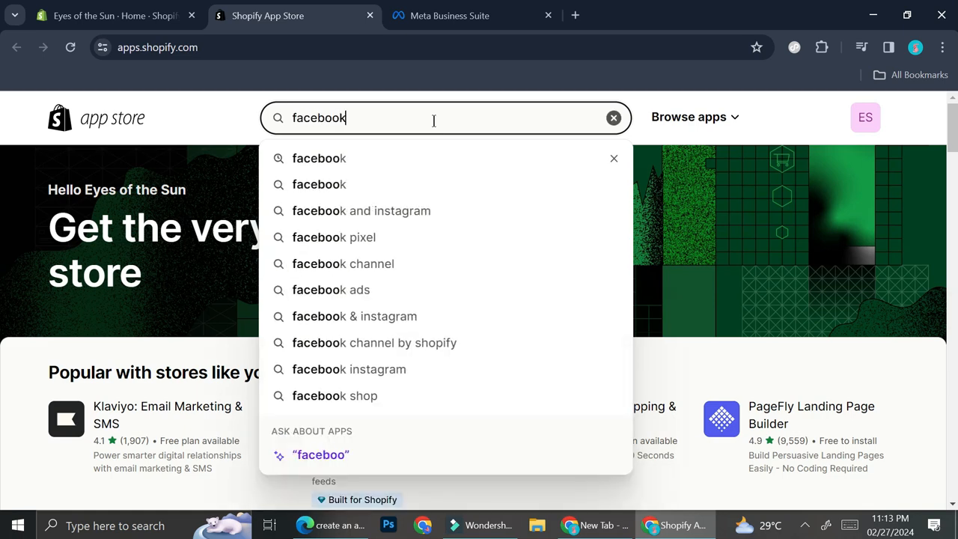
text(k)
key(Return)
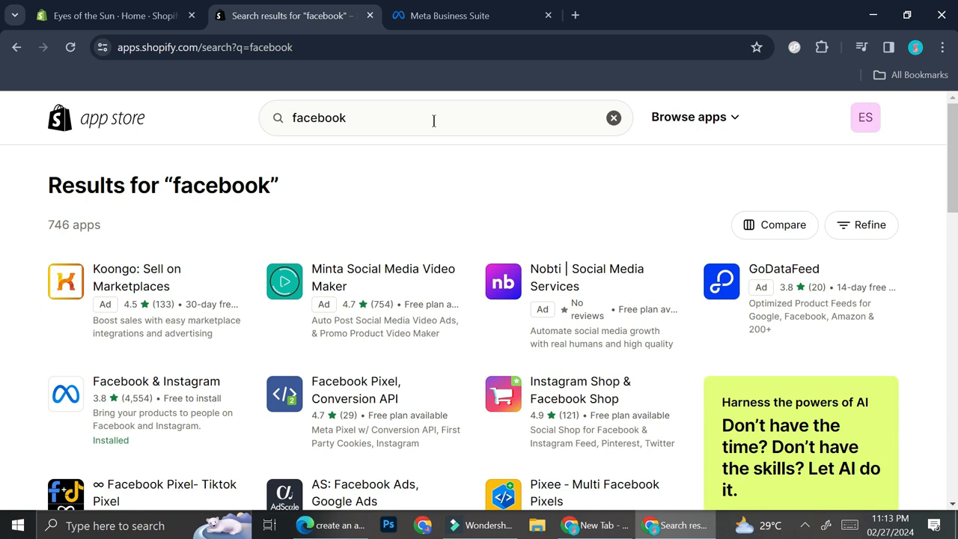
- Open the Facebook & Instagram app's listing from the results and launch the app in the store admin
scroll(584, 304, down, 1)
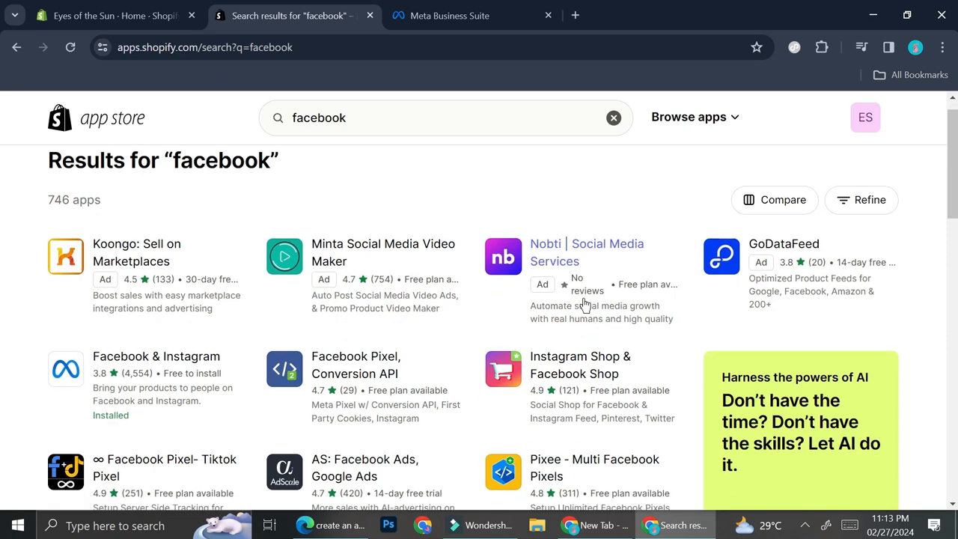
scroll(585, 304, down, 1)
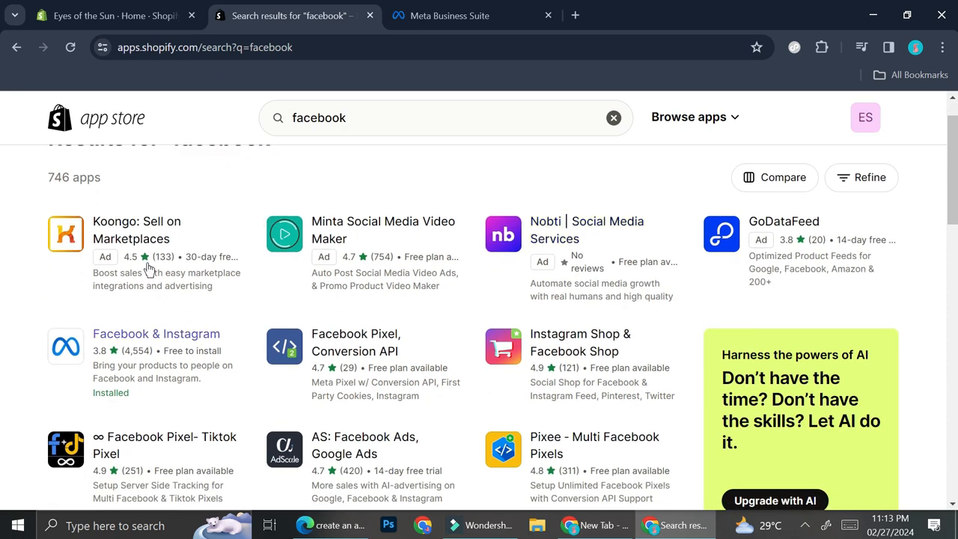
click(103, 341)
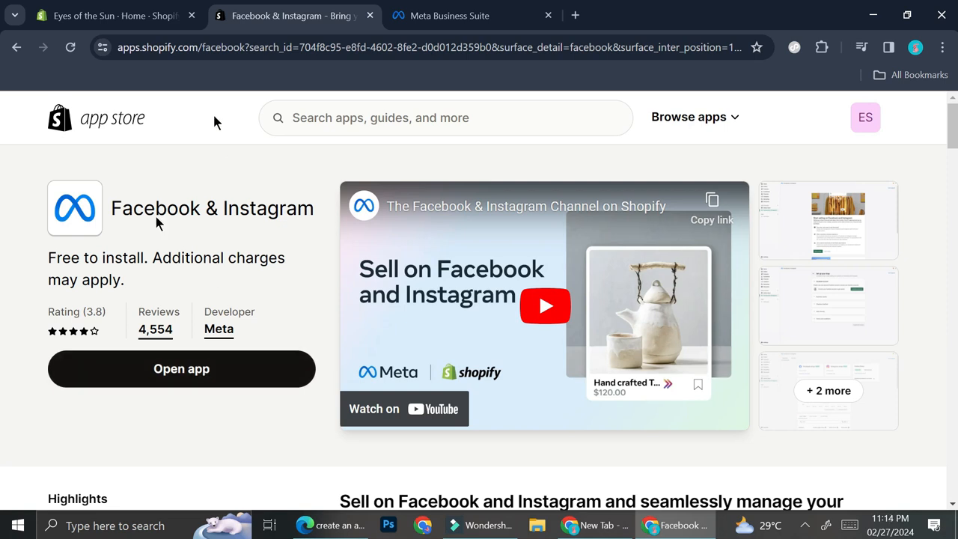
click(185, 370)
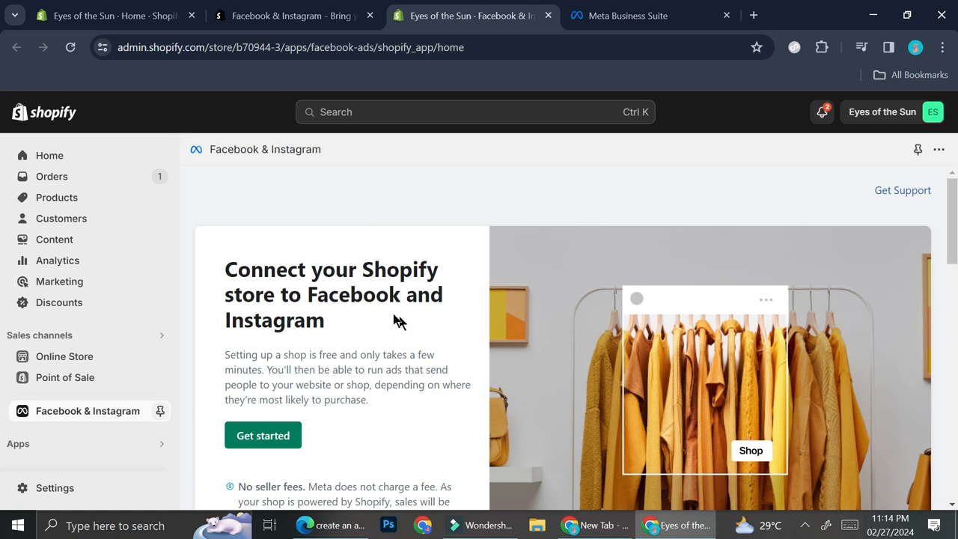
- Review the Facebook & Instagram app's introduction, its benefits and the product comparison of Shop and ads versus Ads only
scroll(391, 318, down, 2)
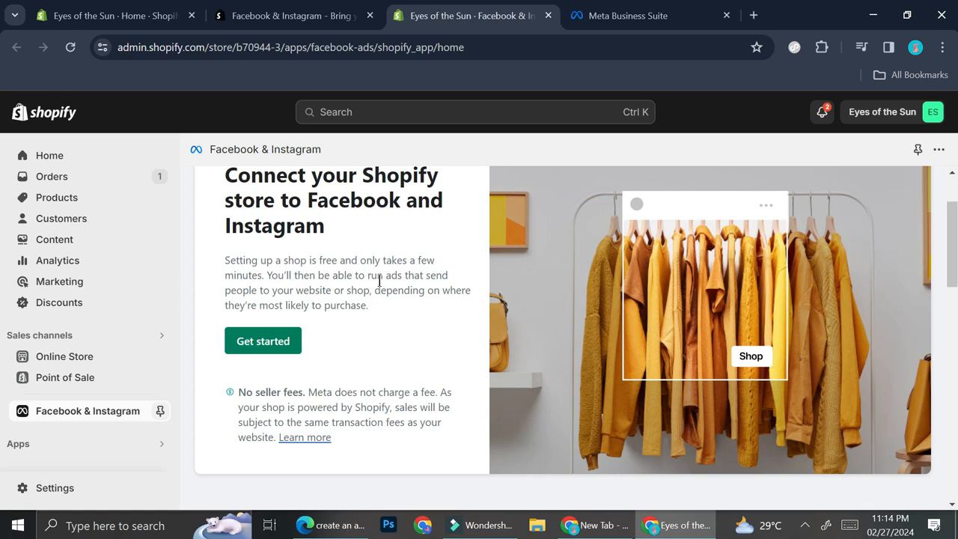
scroll(378, 280, down, 1)
scroll(378, 280, down, 3)
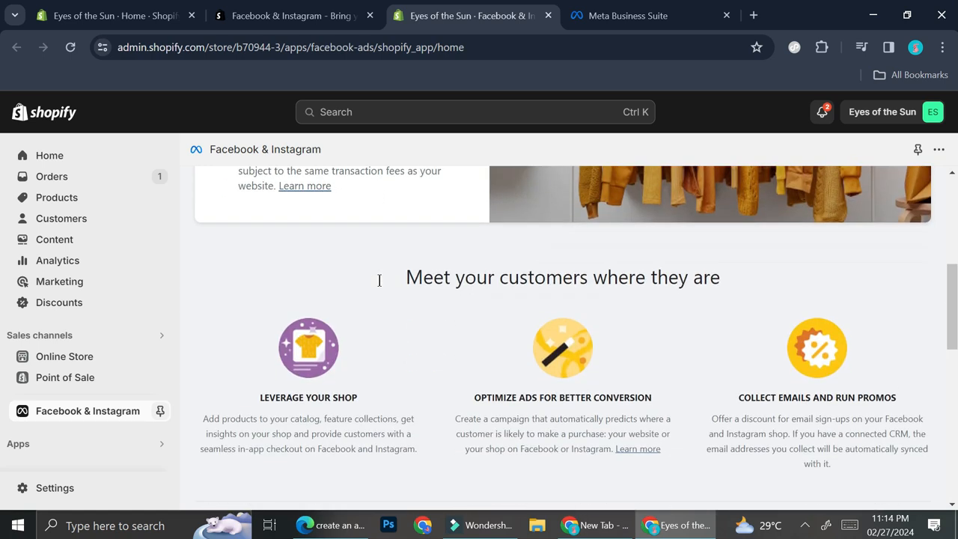
scroll(379, 280, down, 1)
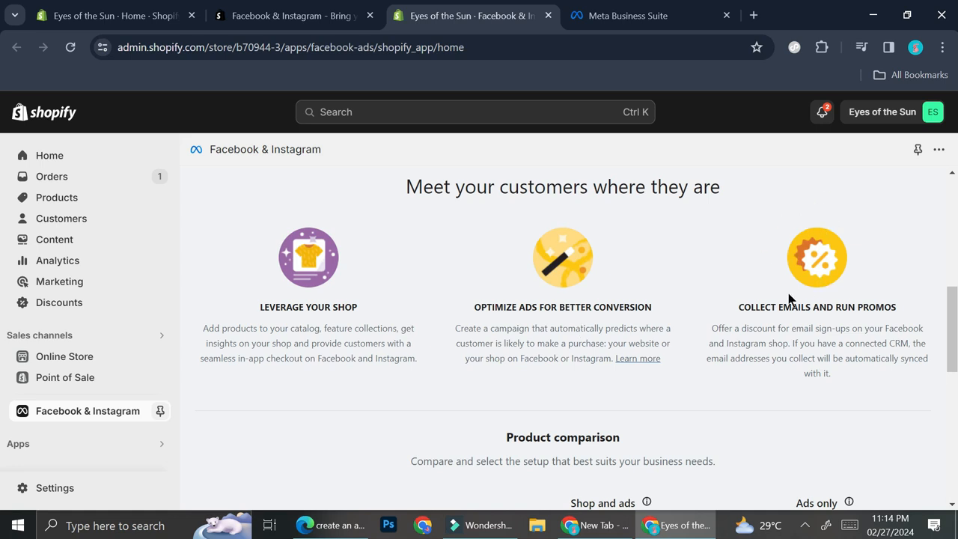
scroll(755, 311, down, 3)
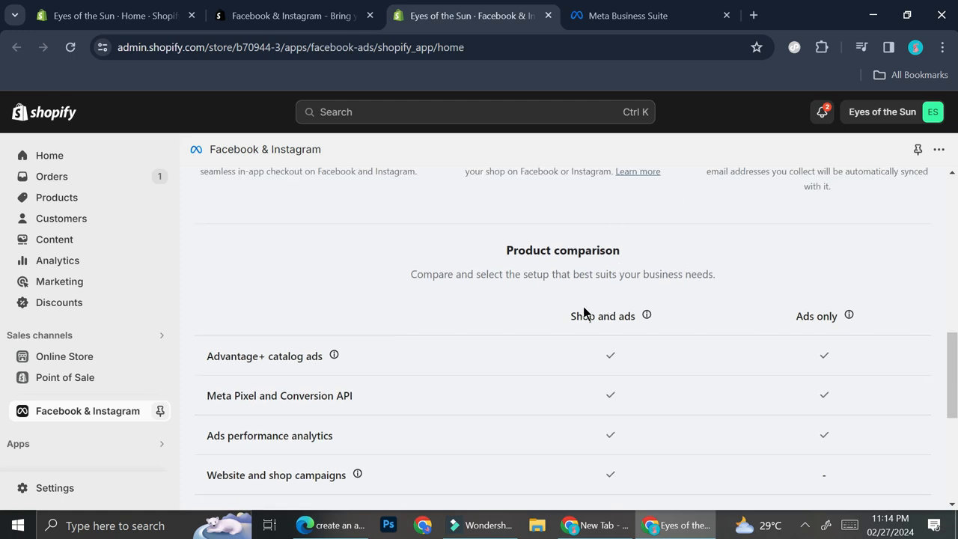
scroll(580, 313, down, 1)
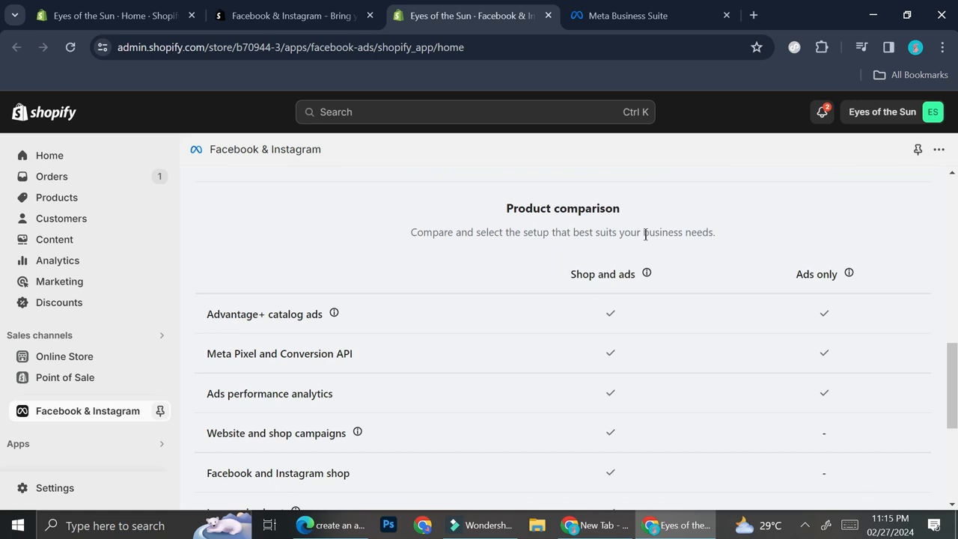
mouse_move(850, 275)
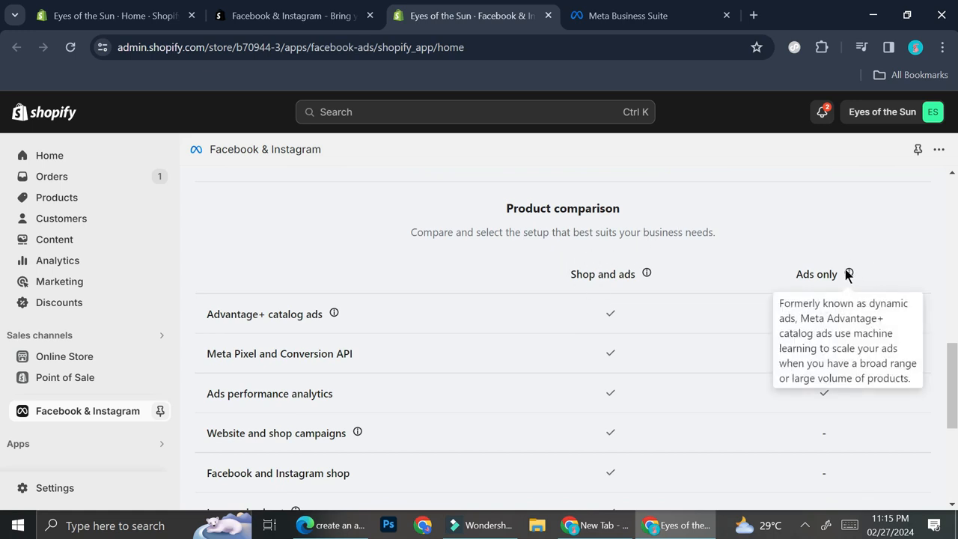
mouse_move(649, 277)
scroll(748, 355, down, 3)
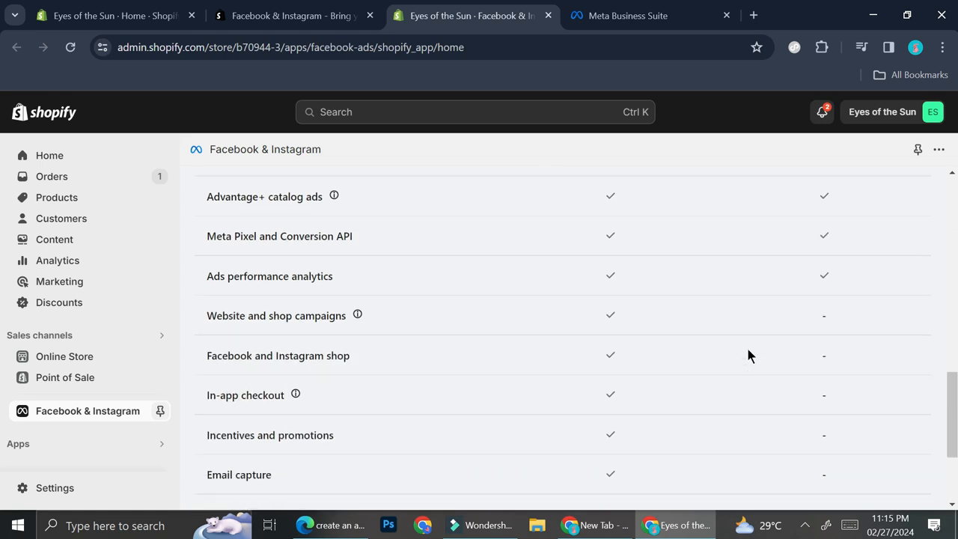
scroll(622, 309, down, 2)
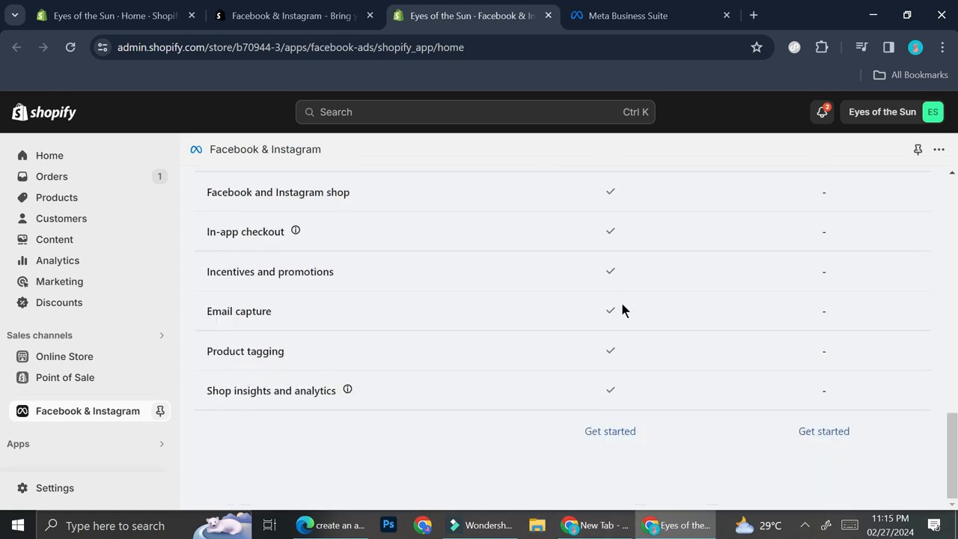
scroll(599, 329, up, 10)
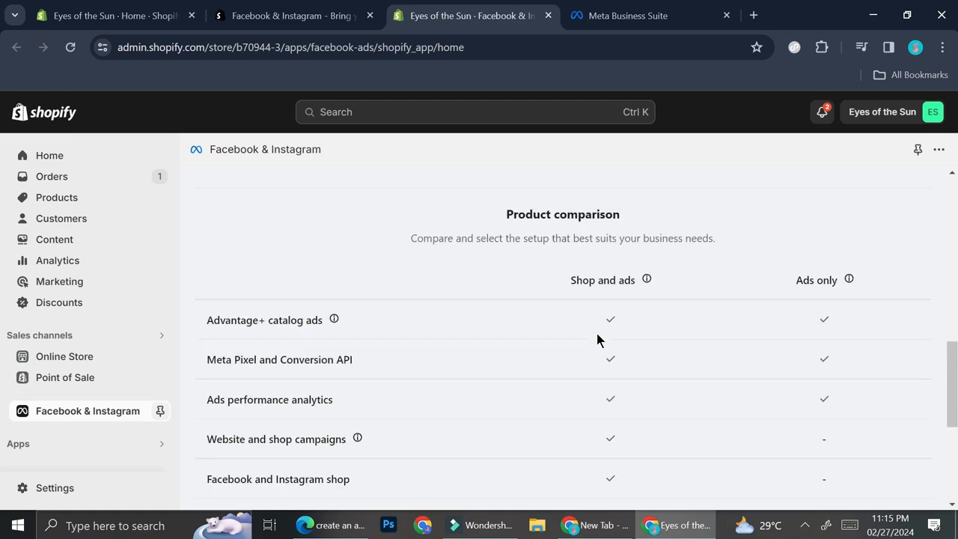
scroll(597, 338, down, 1)
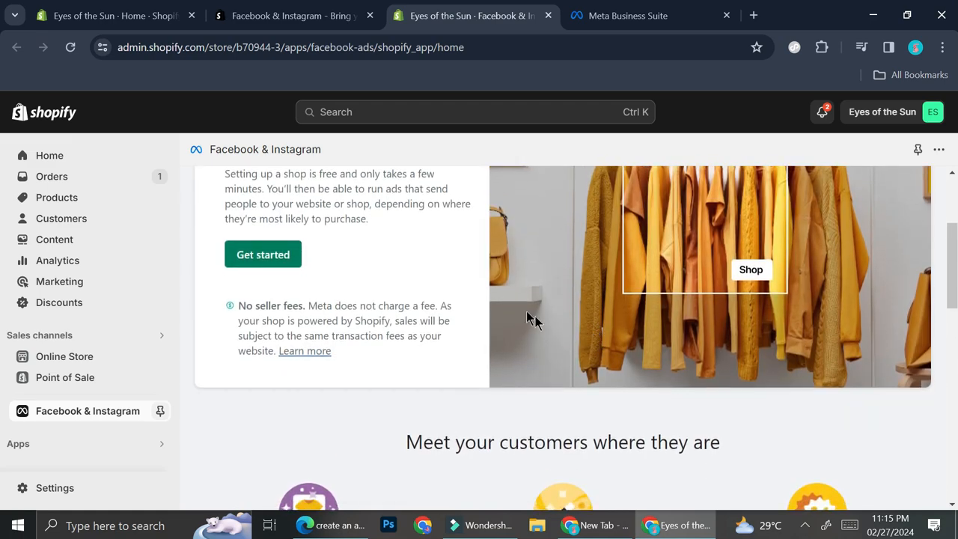
- Start the shop setup and connect the personal Facebook account
click(282, 241)
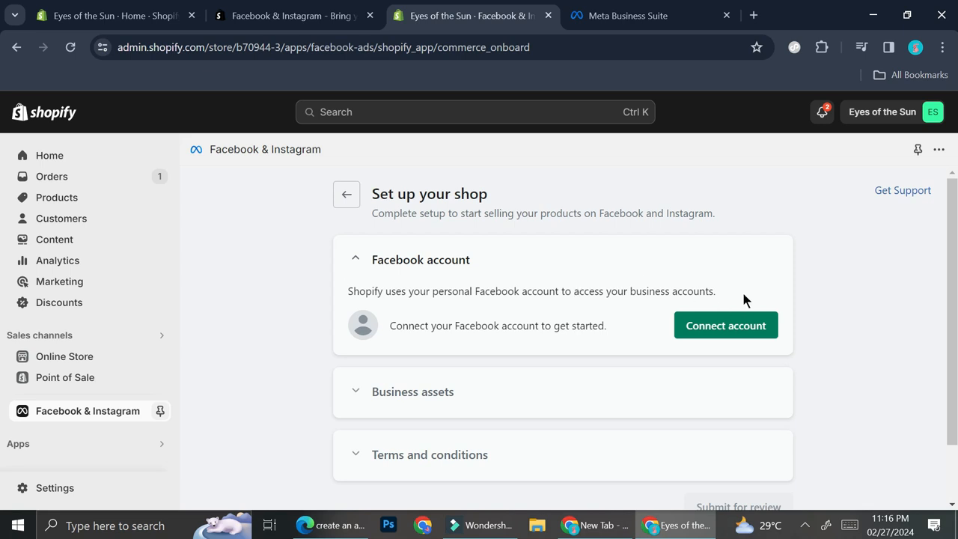
click(733, 324)
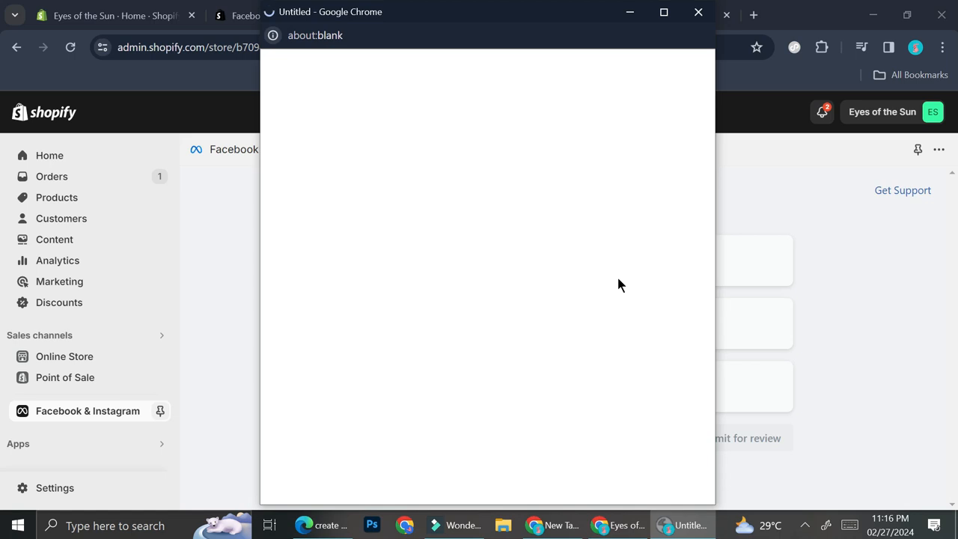
scroll(651, 296, down, 2)
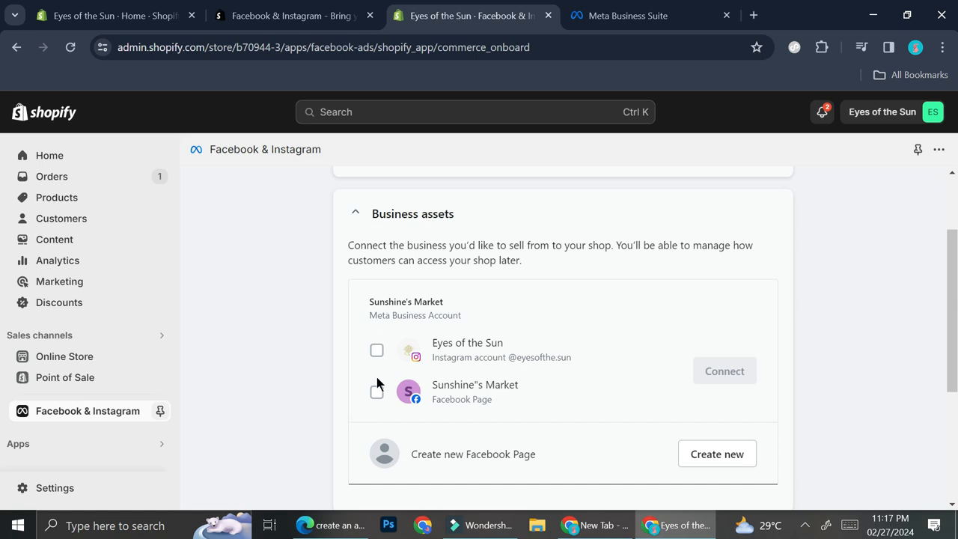
click(377, 350)
click(379, 397)
click(377, 355)
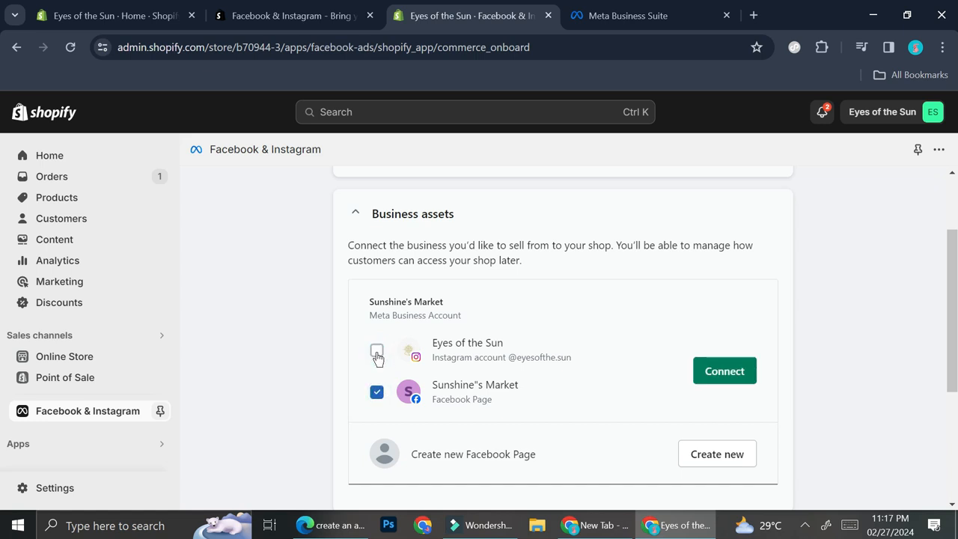
click(378, 394)
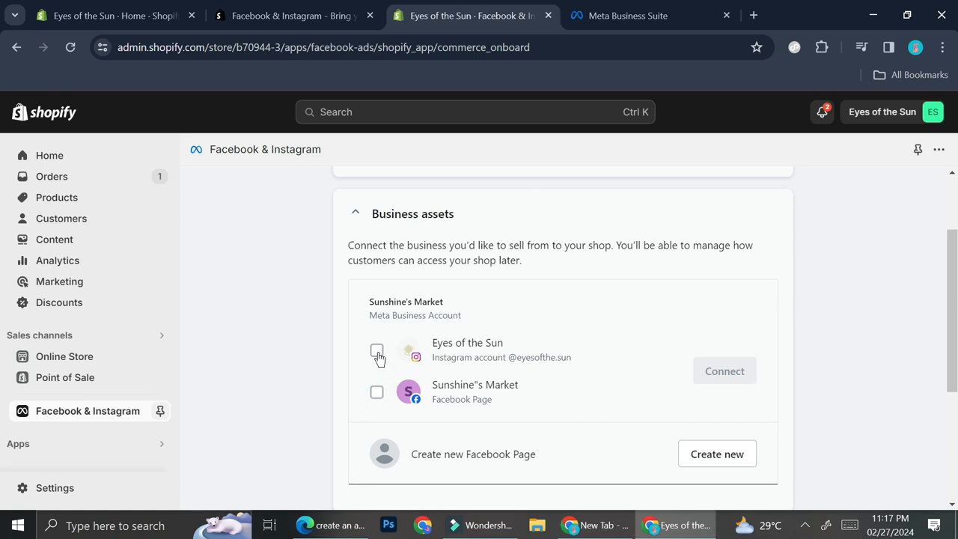
- Connect the Eyes of the Sun Instagram account and the Sunshine"s Market Facebook Page as business assets
click(377, 353)
click(375, 395)
click(698, 374)
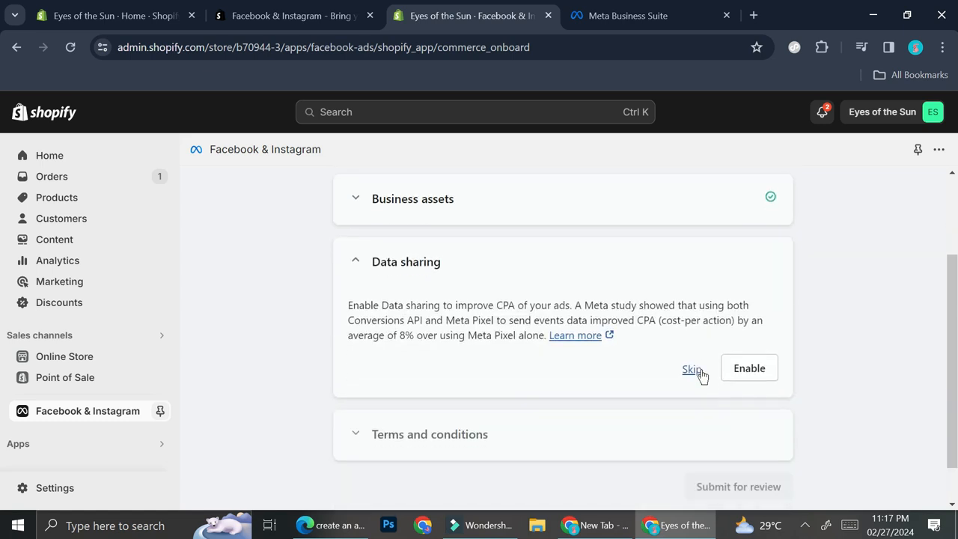
- Start enabling data sharing and read through the sharing preference options and the customer data notice
click(692, 369)
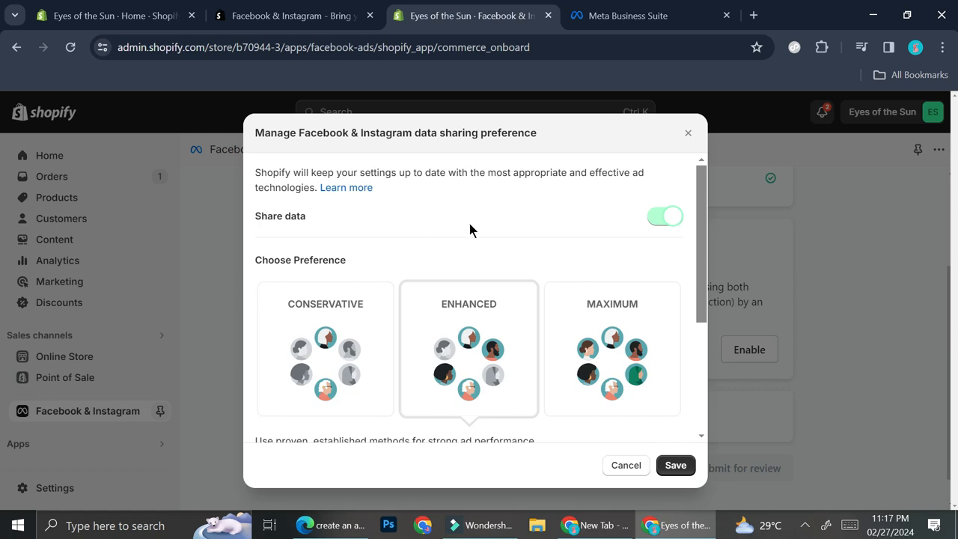
scroll(468, 222, down, 1)
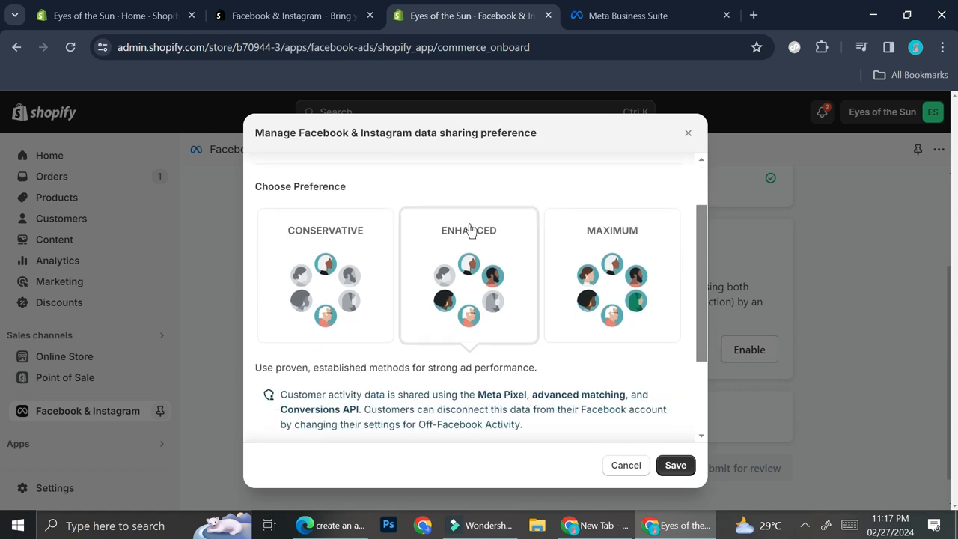
scroll(470, 229, down, 1)
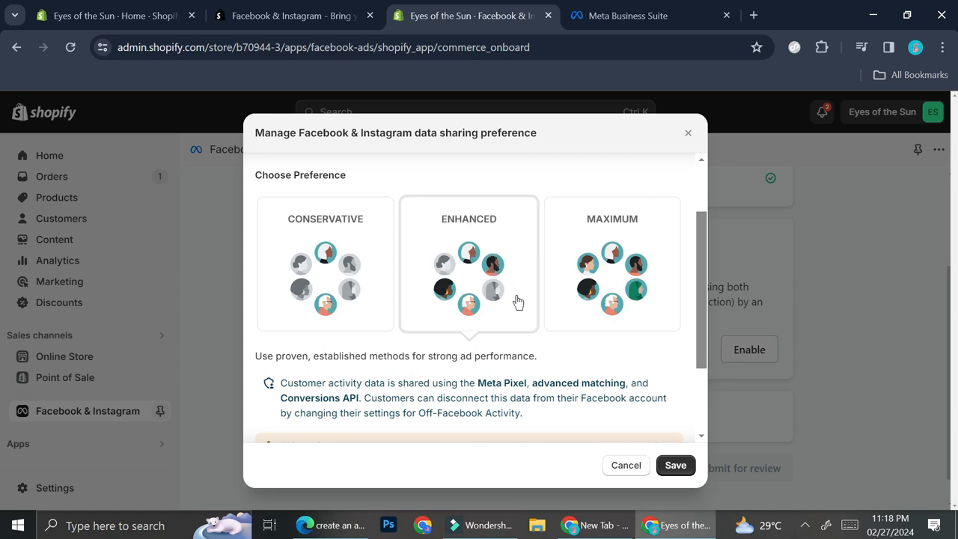
scroll(517, 301, down, 1)
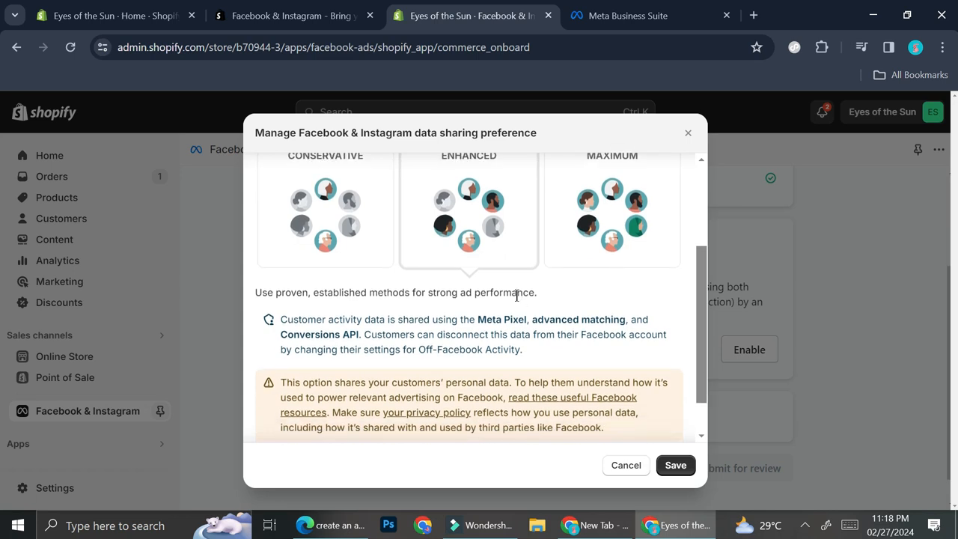
scroll(517, 301, down, 1)
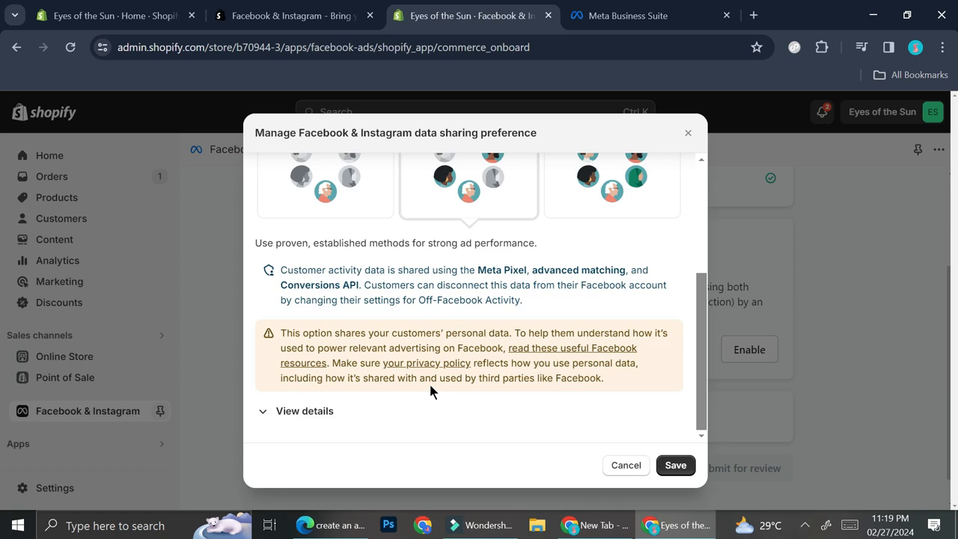
scroll(479, 299, up, 2)
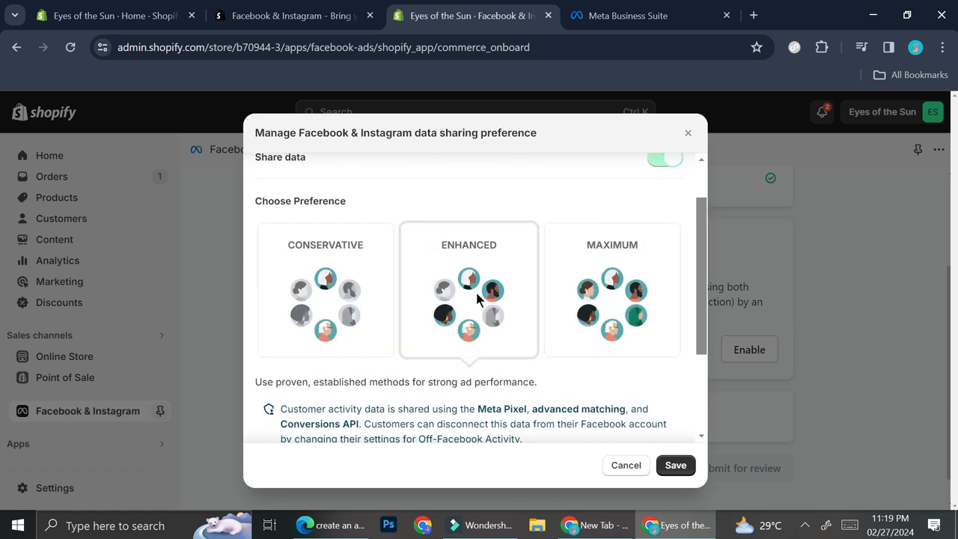
- Compare the Conservative, Enhanced and Maximum data sharing levels by selecting each one, ending on Enhanced
click(328, 261)
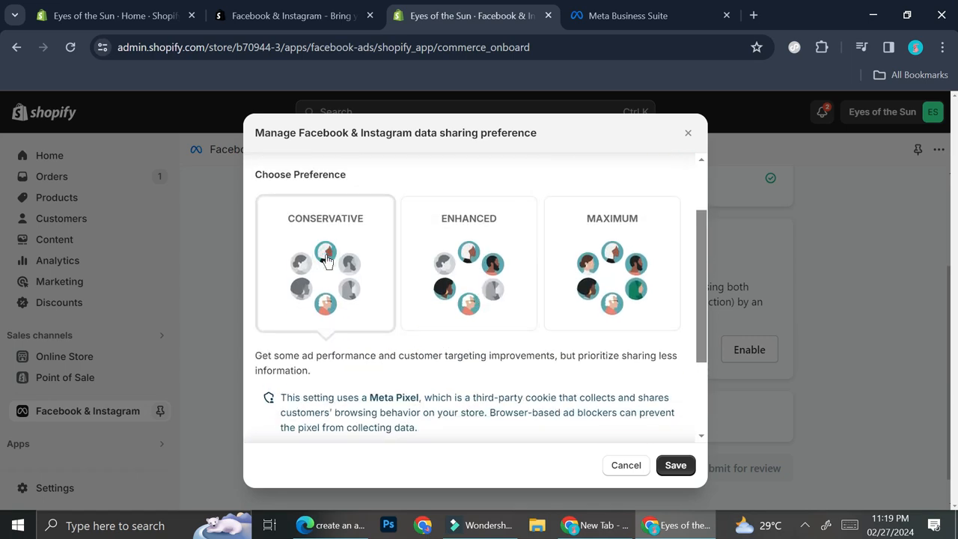
click(485, 251)
click(560, 269)
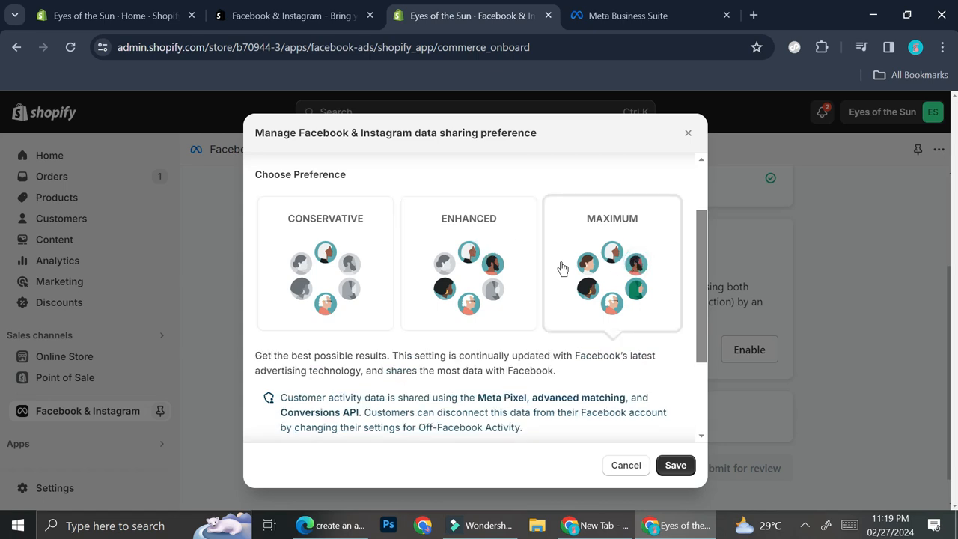
scroll(472, 241, down, 2)
scroll(472, 242, up, 2)
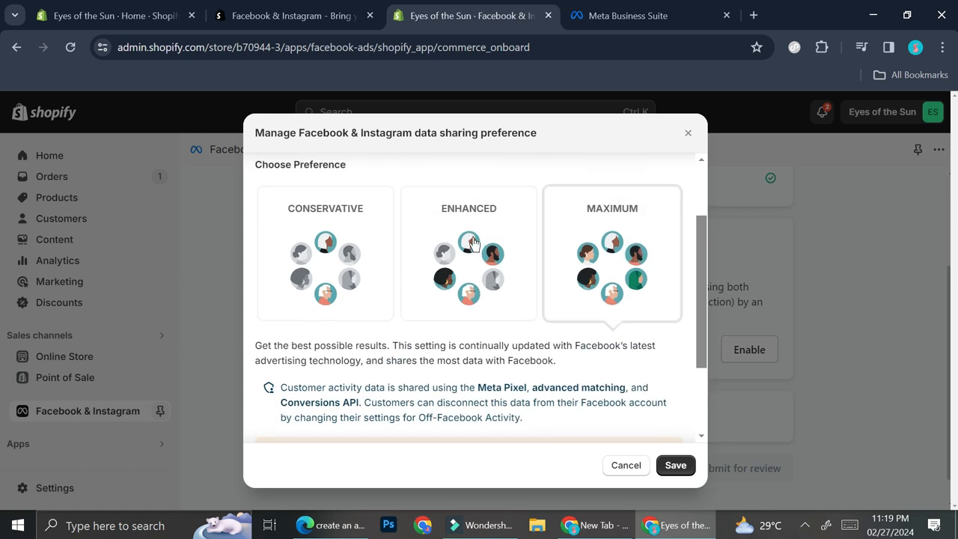
click(478, 275)
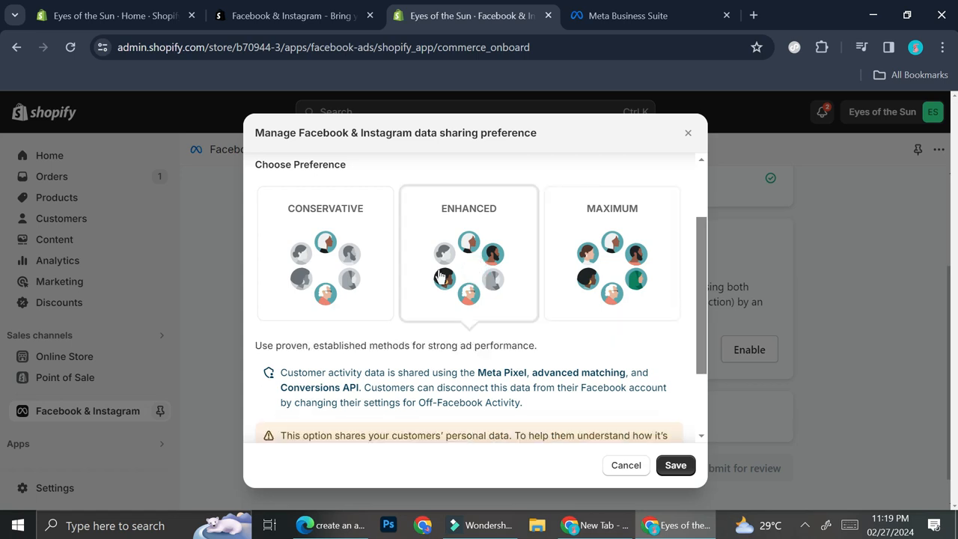
click(349, 278)
click(475, 297)
- Expand the details of the Enhanced level and examine which customer activity and personal data it shares
scroll(473, 300, down, 3)
scroll(473, 300, down, 1)
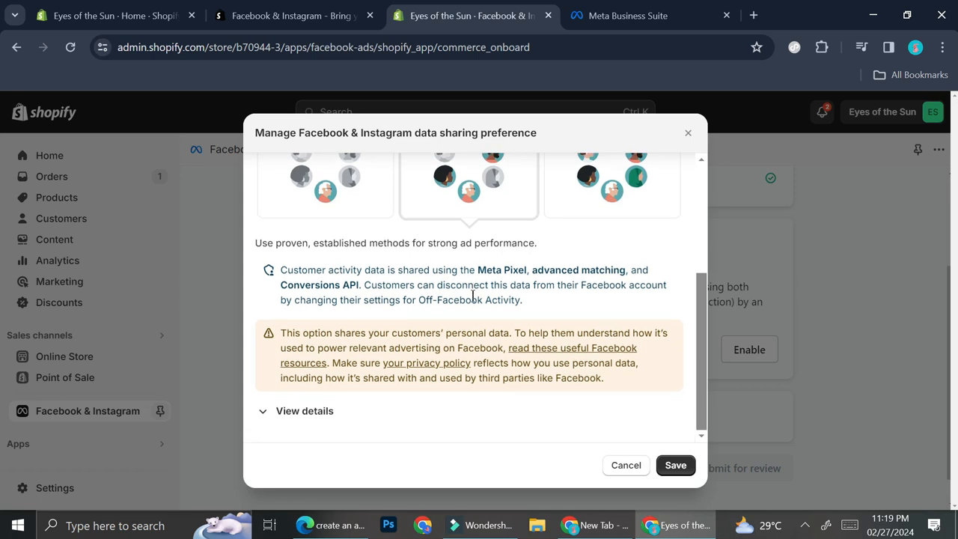
click(320, 414)
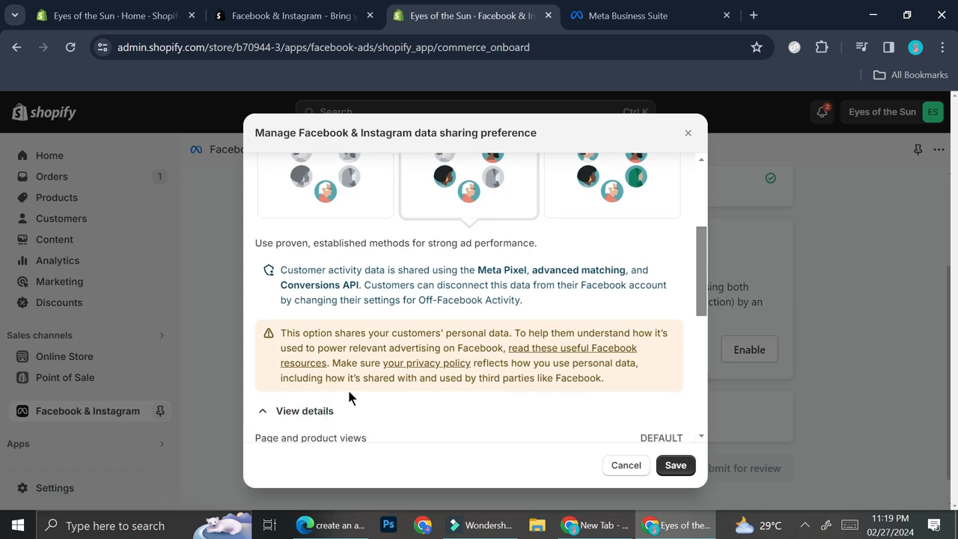
scroll(410, 367, down, 2)
scroll(411, 372, down, 2)
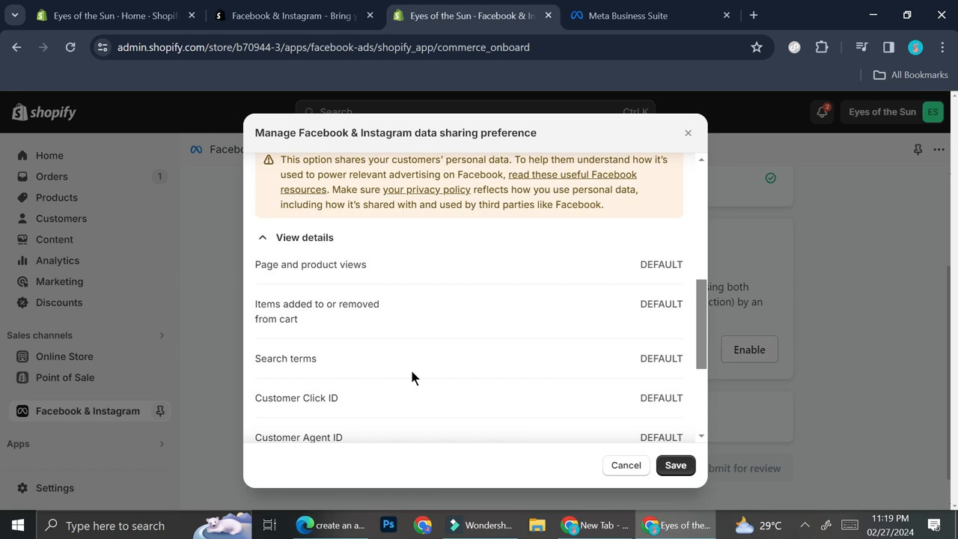
scroll(411, 371, down, 4)
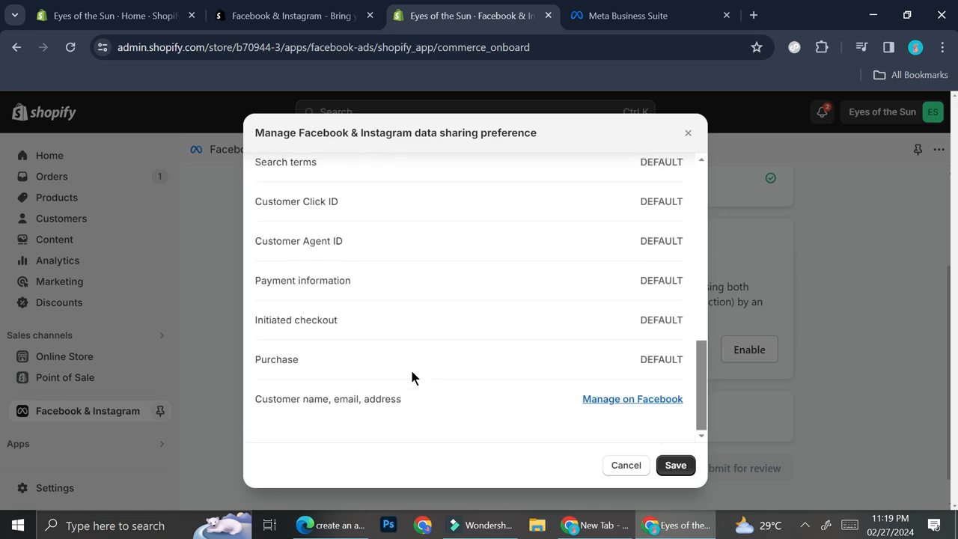
scroll(412, 372, up, 2)
scroll(412, 372, down, 2)
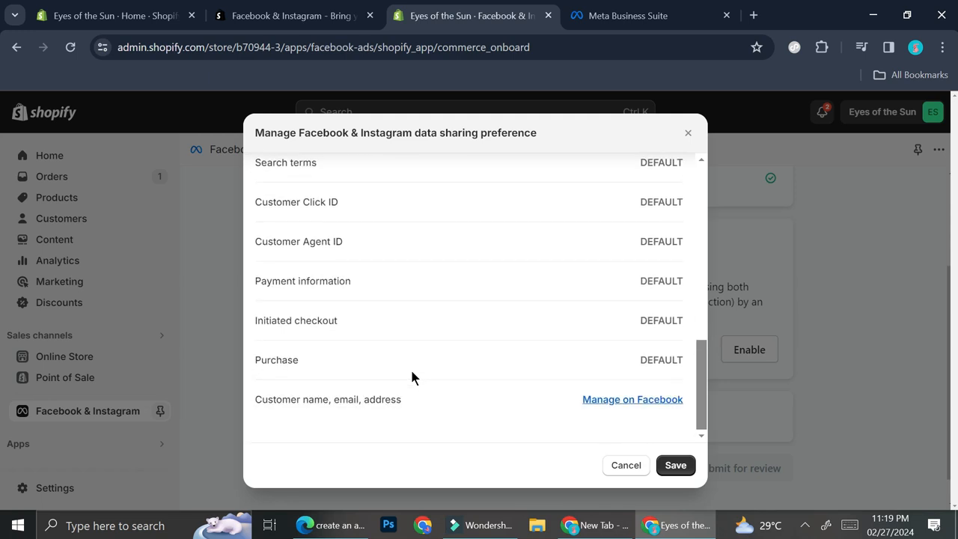
scroll(411, 372, up, 3)
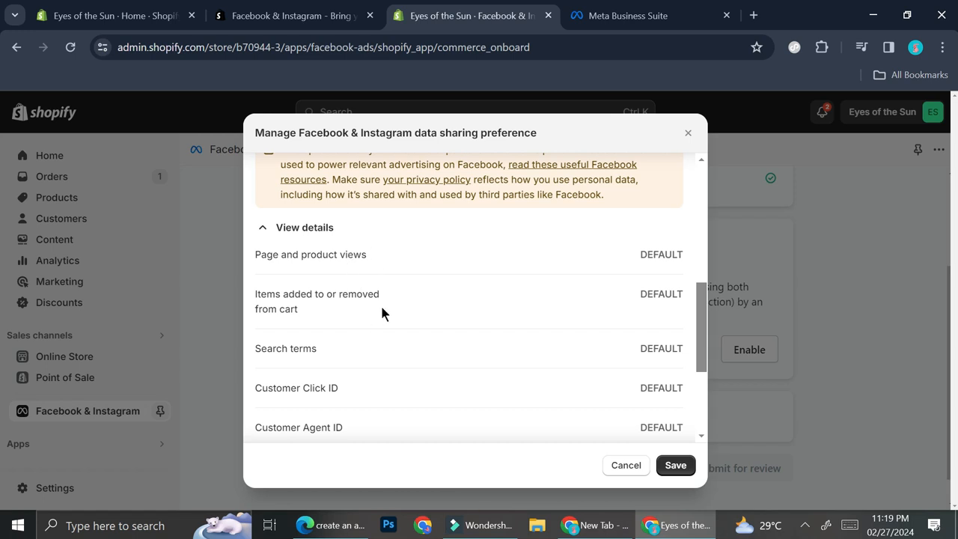
scroll(381, 313, down, 1)
scroll(376, 341, down, 1)
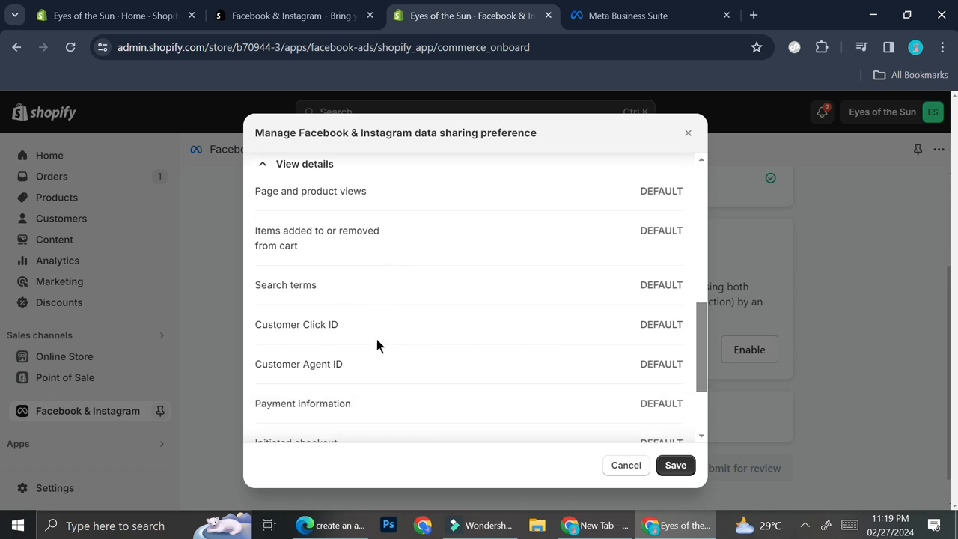
scroll(372, 328, down, 1)
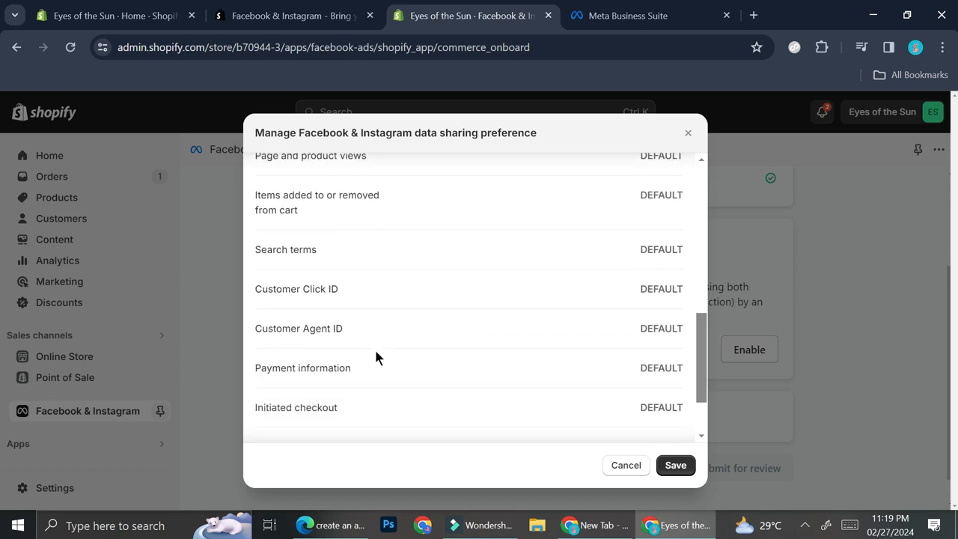
scroll(376, 357, down, 1)
scroll(364, 352, down, 1)
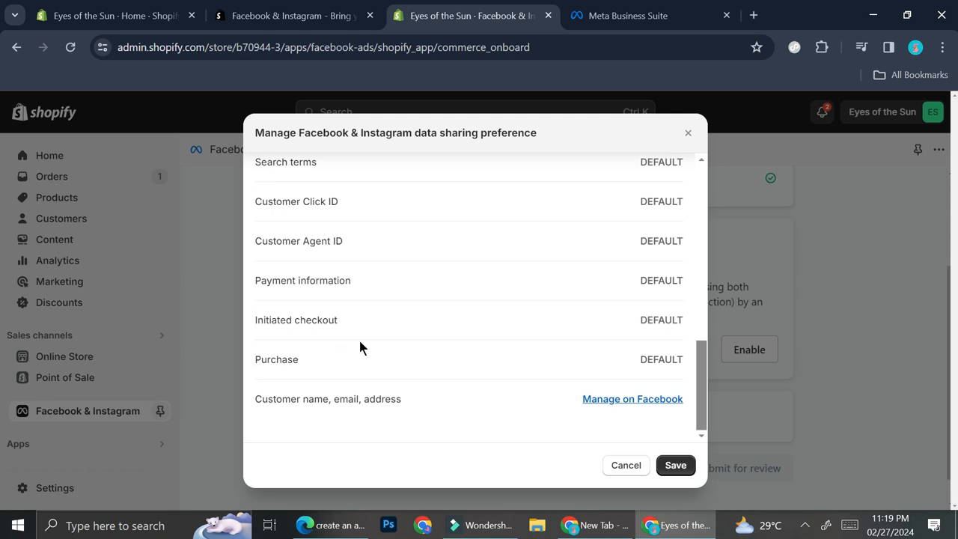
- Select the Maximum data sharing level and examine its list of shared customer data
scroll(414, 310, up, 8)
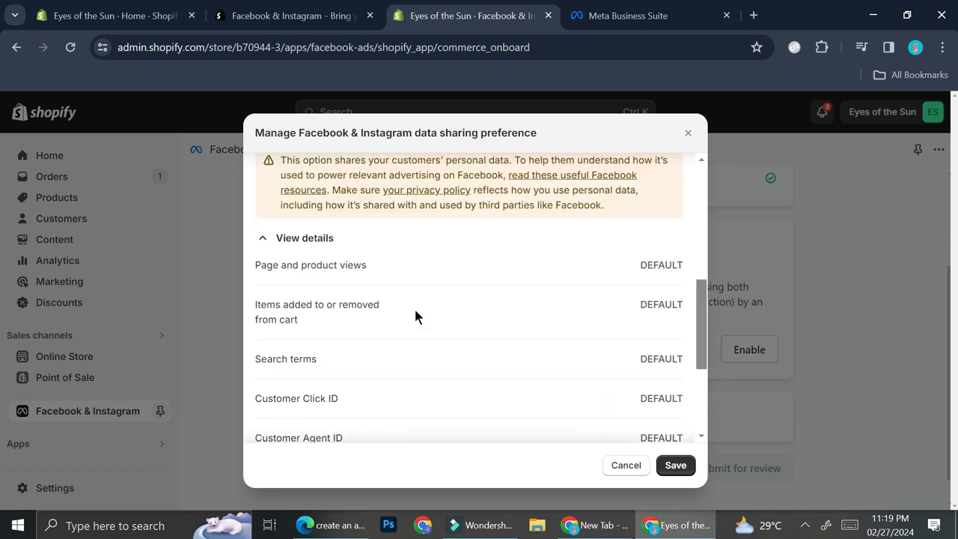
scroll(574, 176, up, 3)
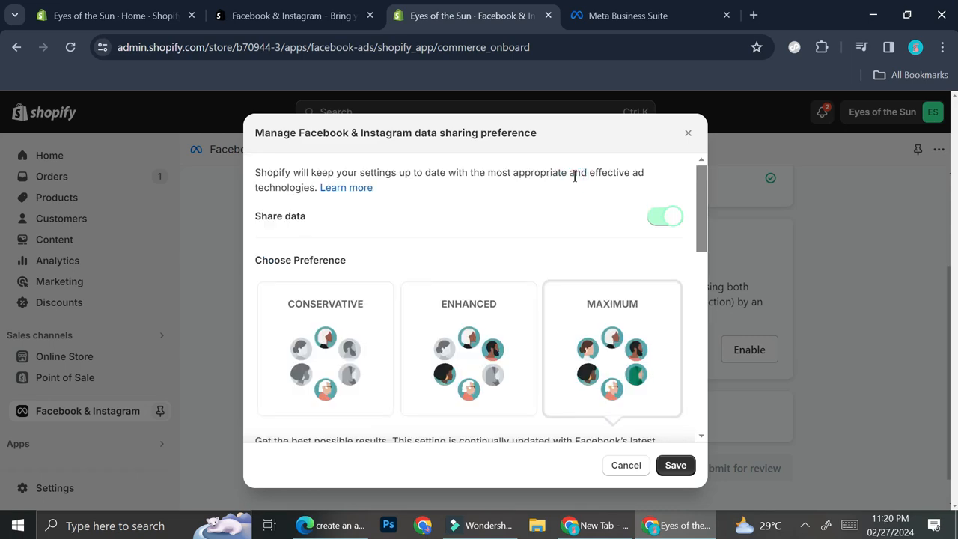
scroll(546, 367, down, 10)
scroll(546, 367, up, 2)
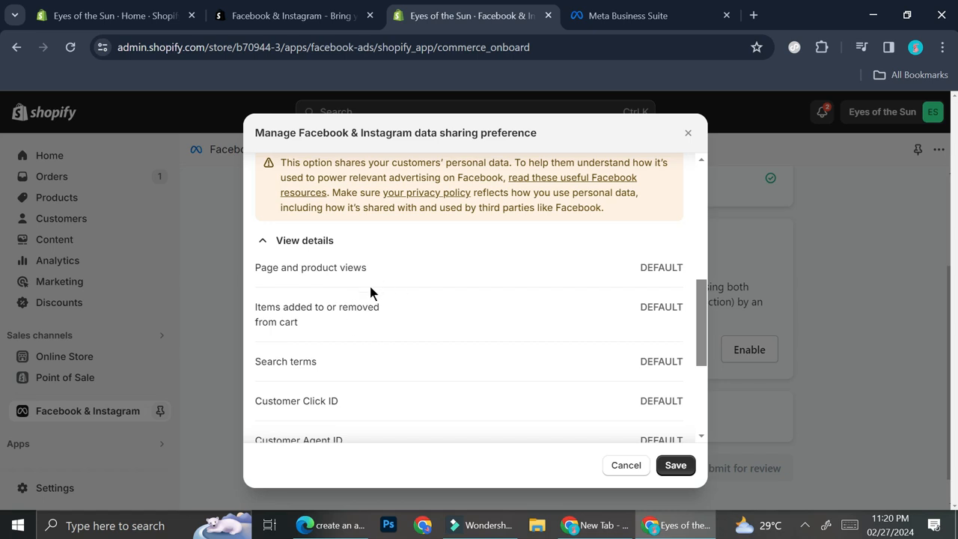
scroll(370, 323, down, 1)
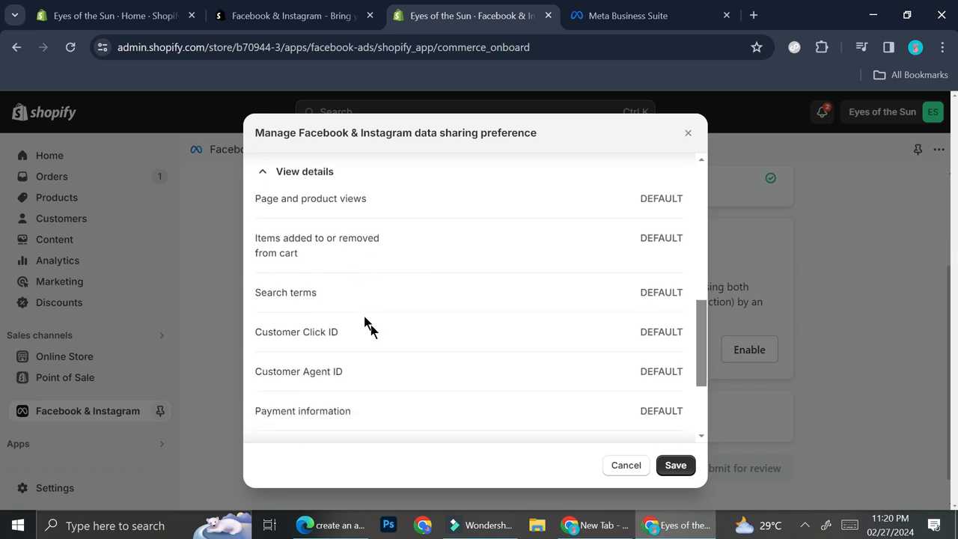
scroll(326, 291, down, 1)
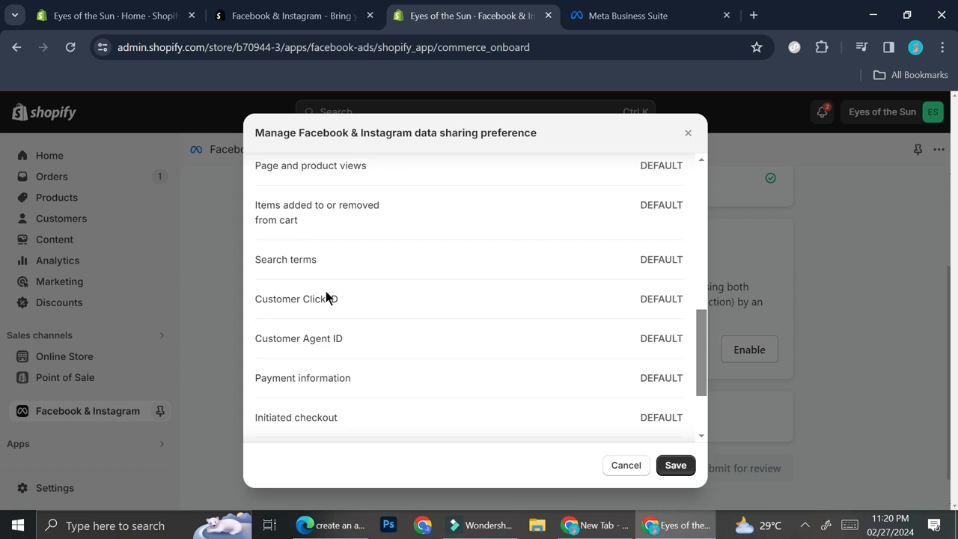
scroll(356, 333, down, 2)
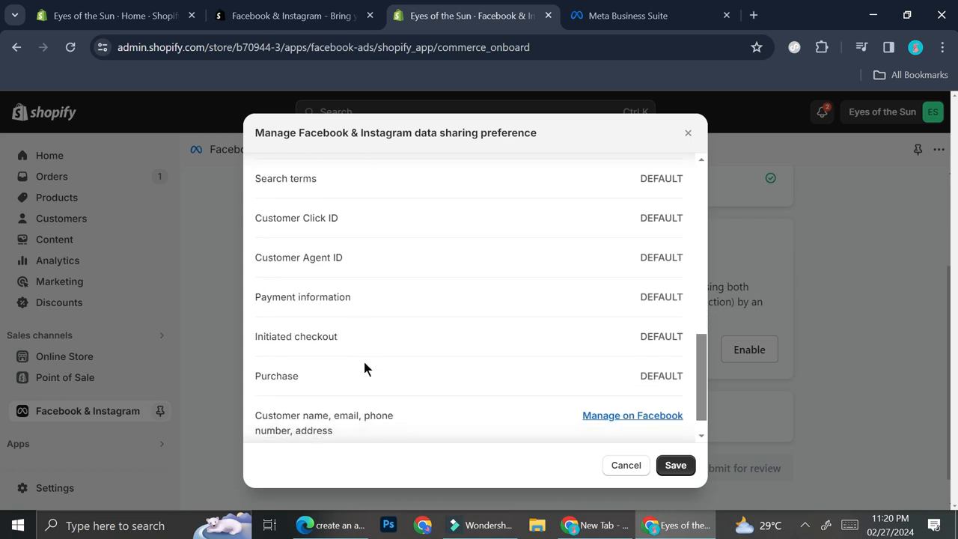
scroll(364, 367, down, 1)
scroll(364, 366, up, 4)
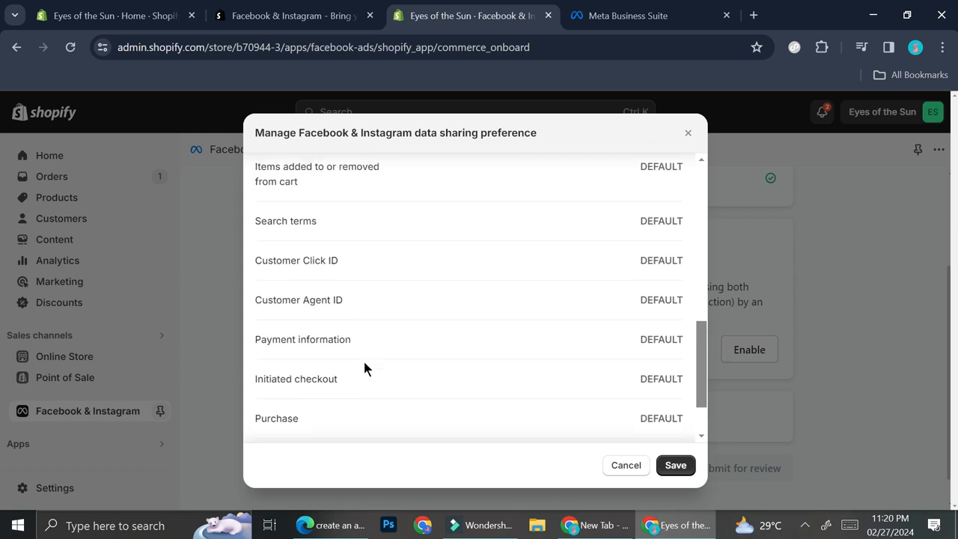
scroll(364, 366, down, 2)
scroll(364, 366, down, 2)
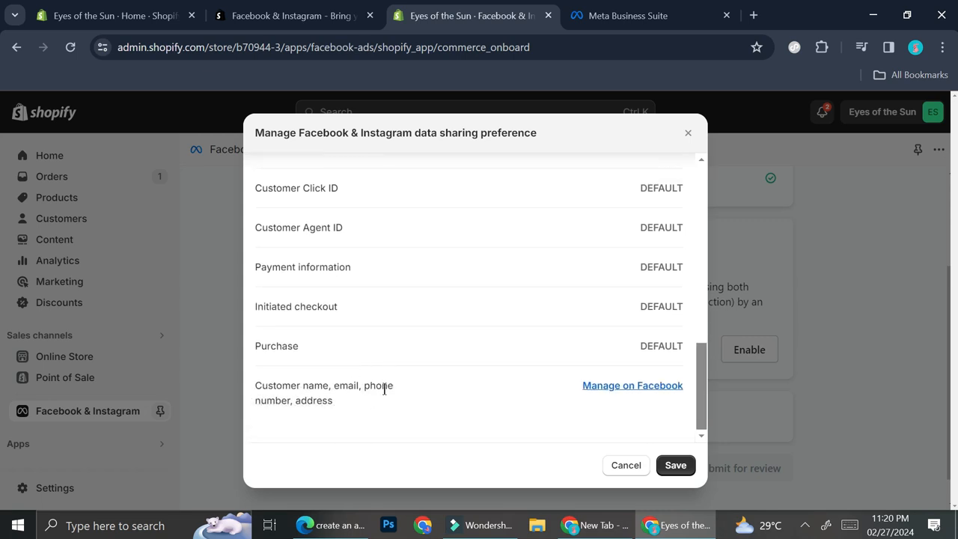
- Set the data sharing preference to Enhanced and save it
scroll(389, 382, up, 8)
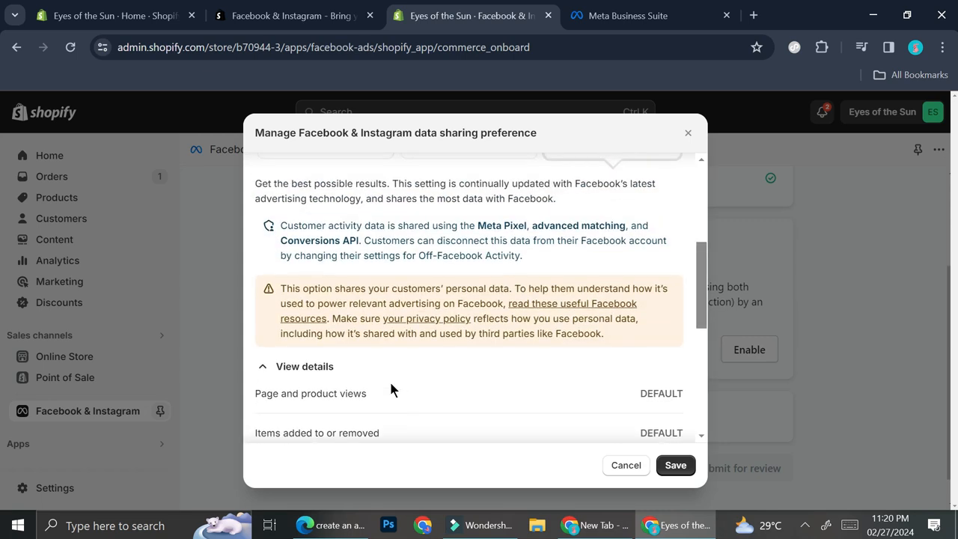
scroll(389, 379, up, 2)
scroll(479, 198, up, 4)
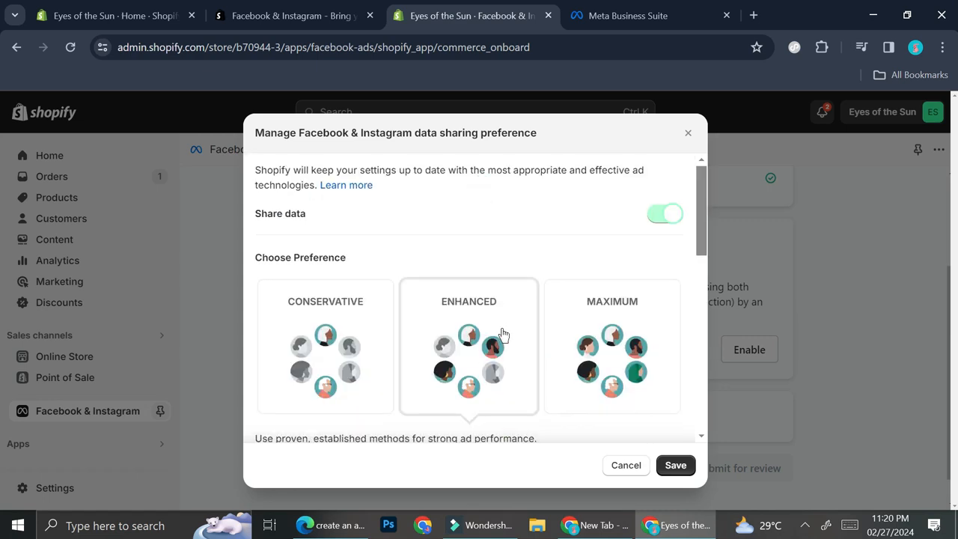
scroll(502, 333, down, 10)
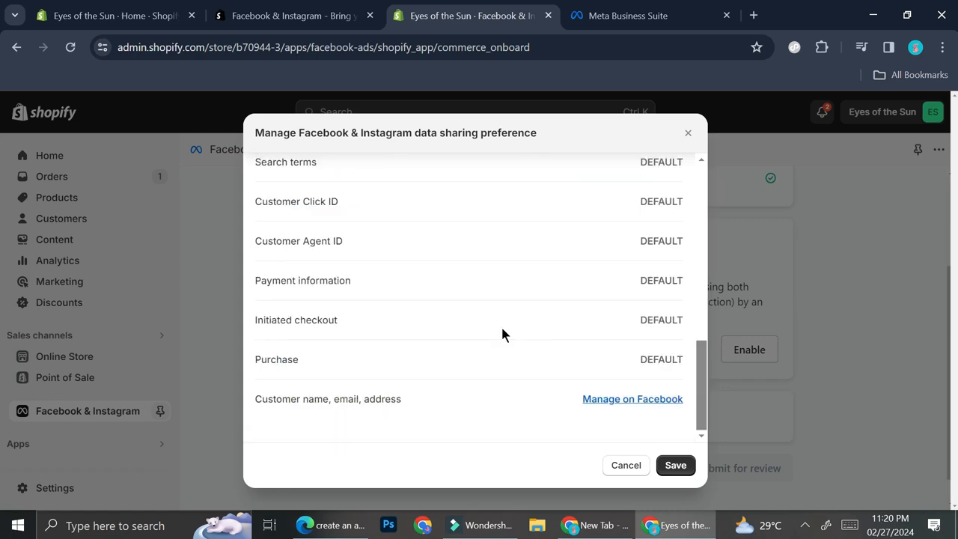
click(678, 472)
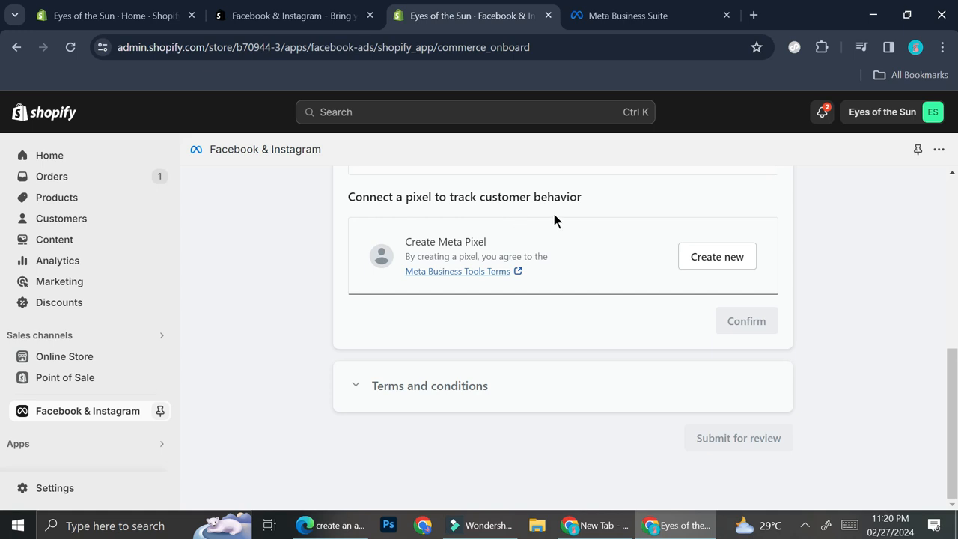
- Create a new Meta Pixel for tracking customer behavior and confirm the data sharing section
click(704, 253)
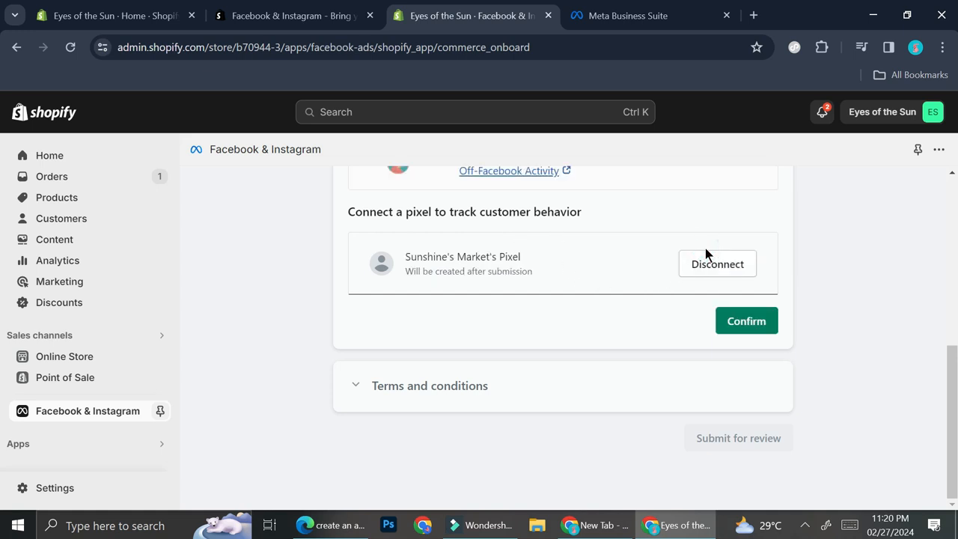
scroll(643, 262, up, 1)
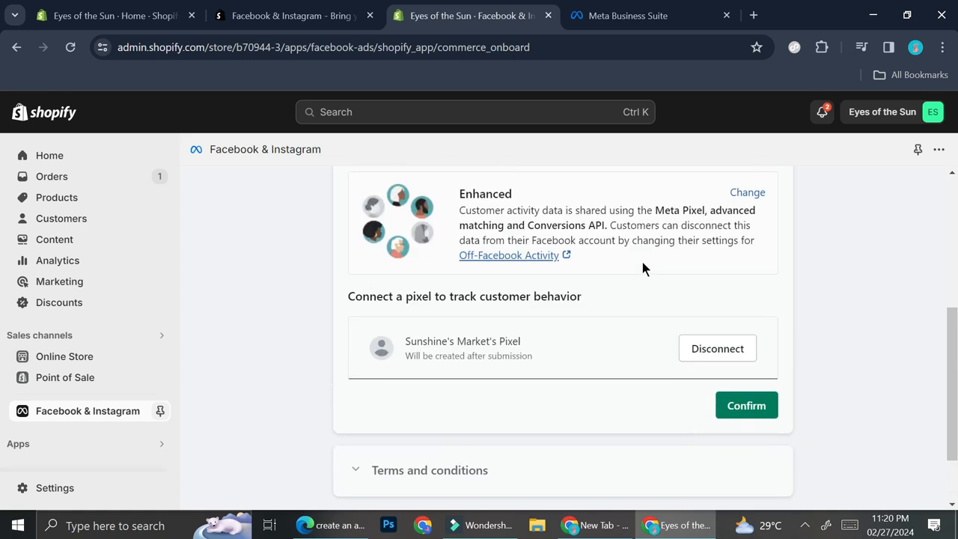
scroll(456, 238, down, 1)
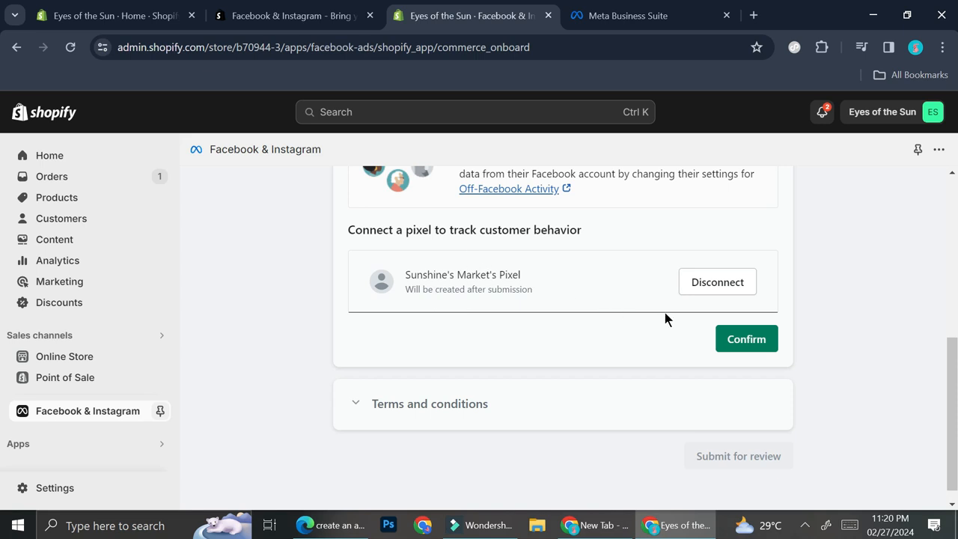
click(757, 334)
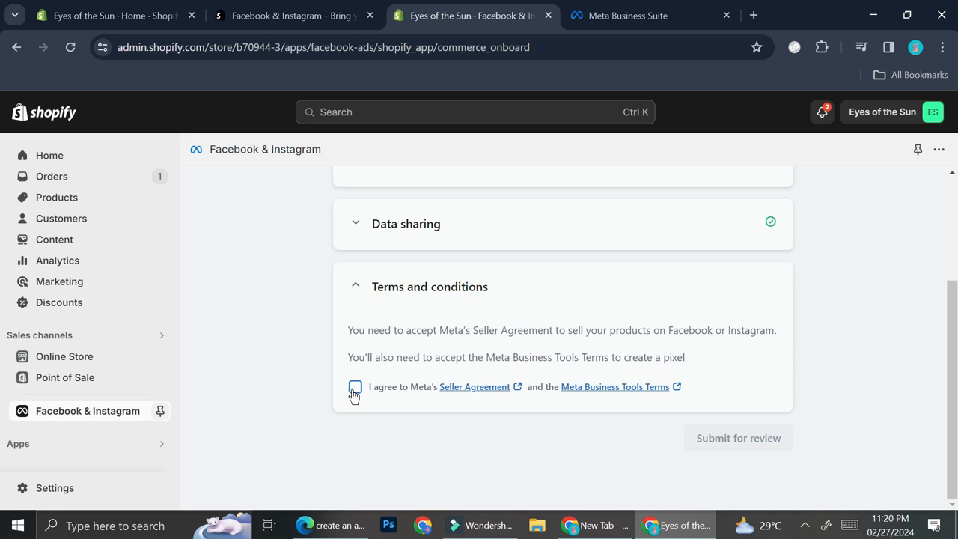
- Agree to Meta's Seller Agreement and Business Tools Terms and submit the shop setup for review
click(354, 389)
click(766, 432)
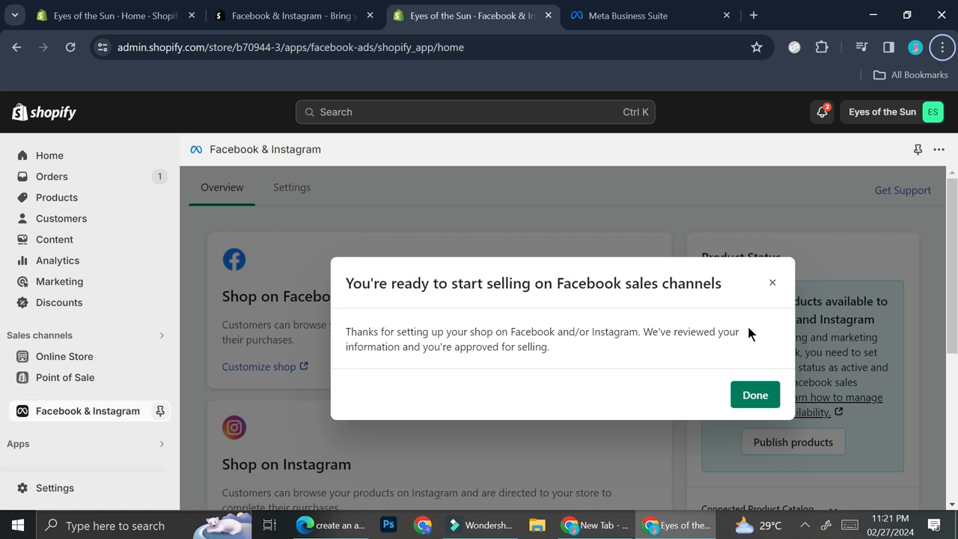
click(744, 388)
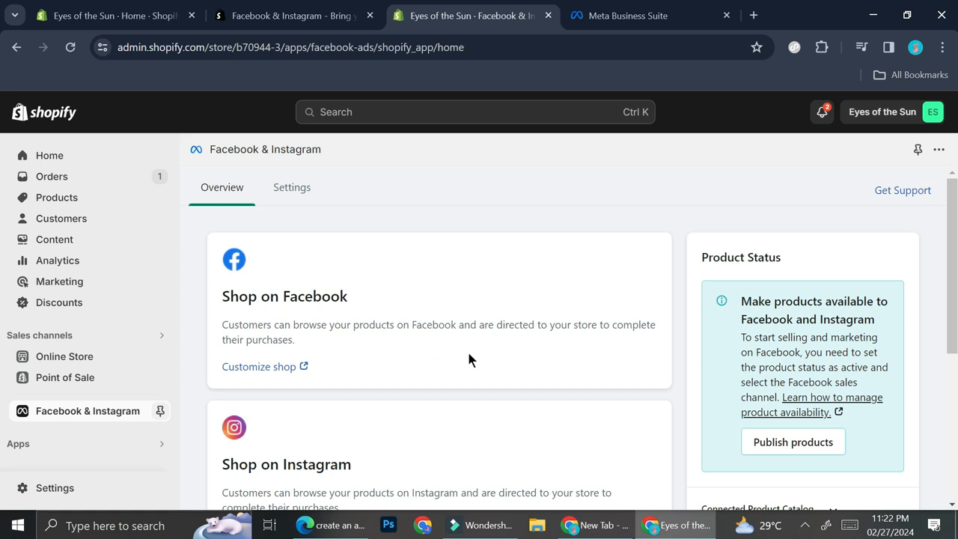
- Open the Facebook shop's customization page, and bring up the Pixels data source in the Meta Business Suite settings
click(289, 368)
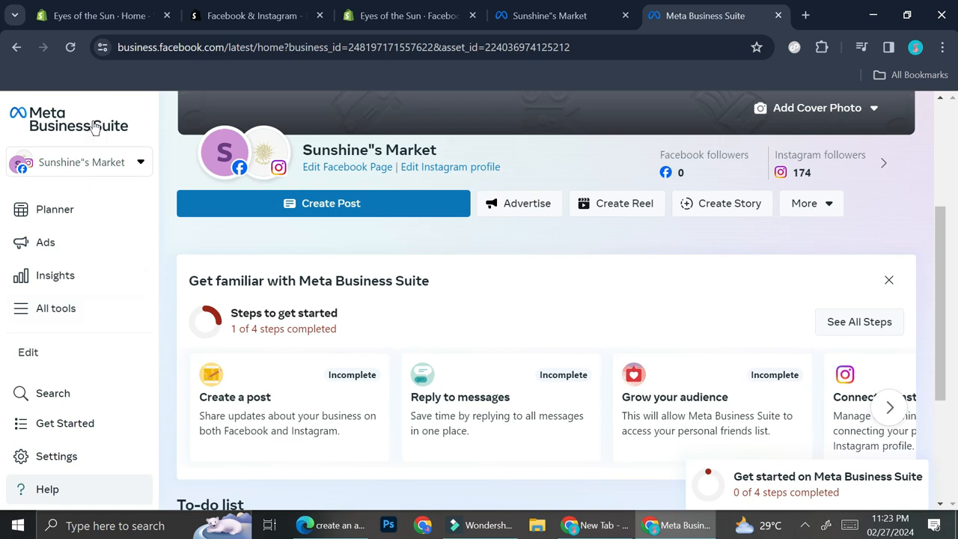
click(69, 466)
scroll(184, 375, down, 2)
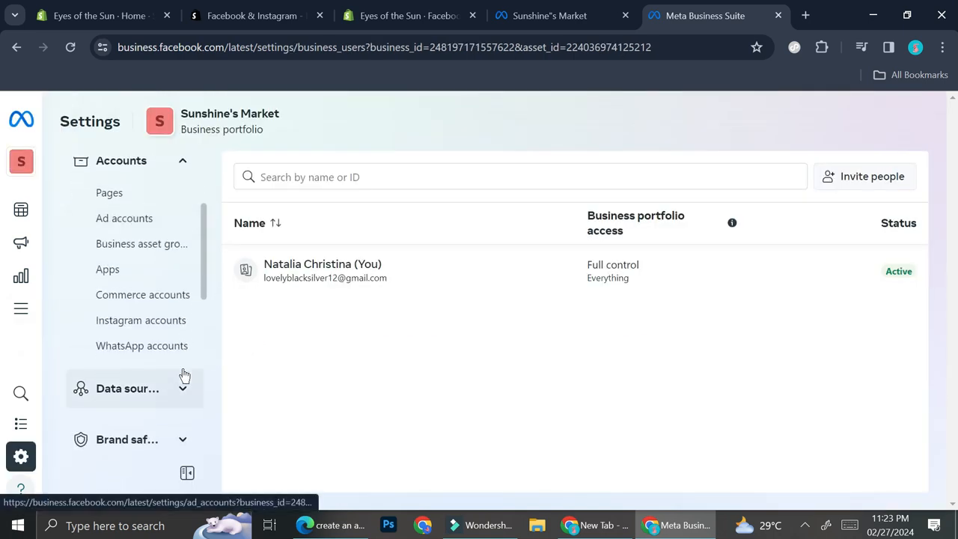
scroll(184, 375, down, 1)
click(178, 356)
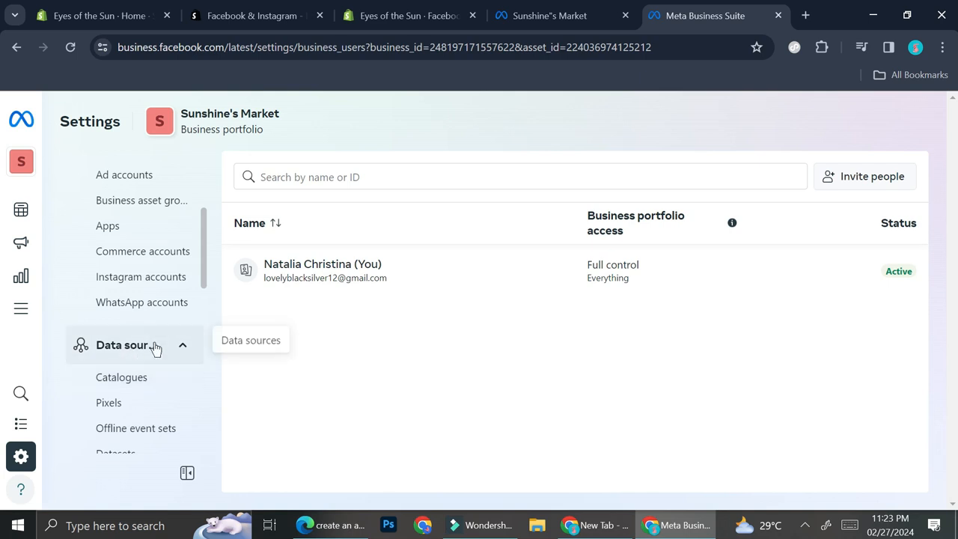
scroll(155, 348, down, 1)
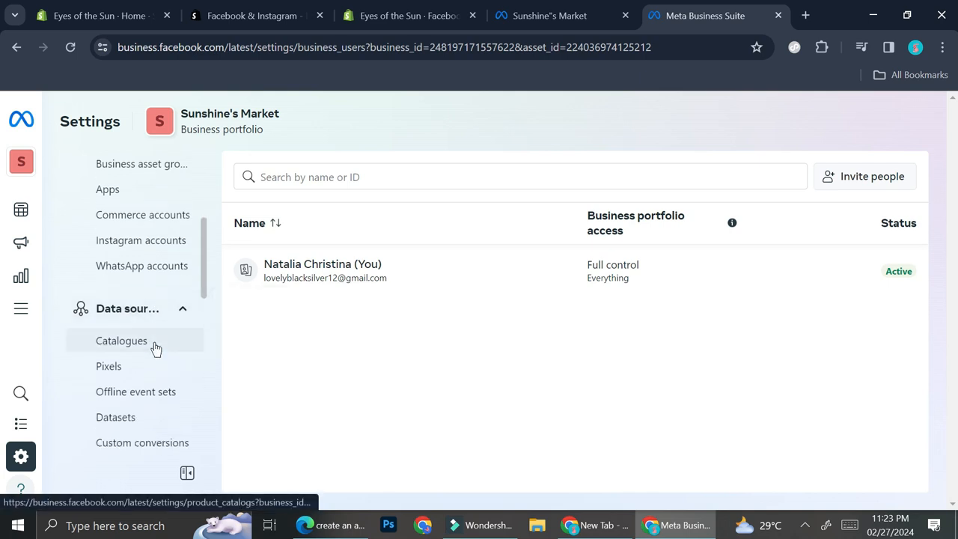
click(140, 365)
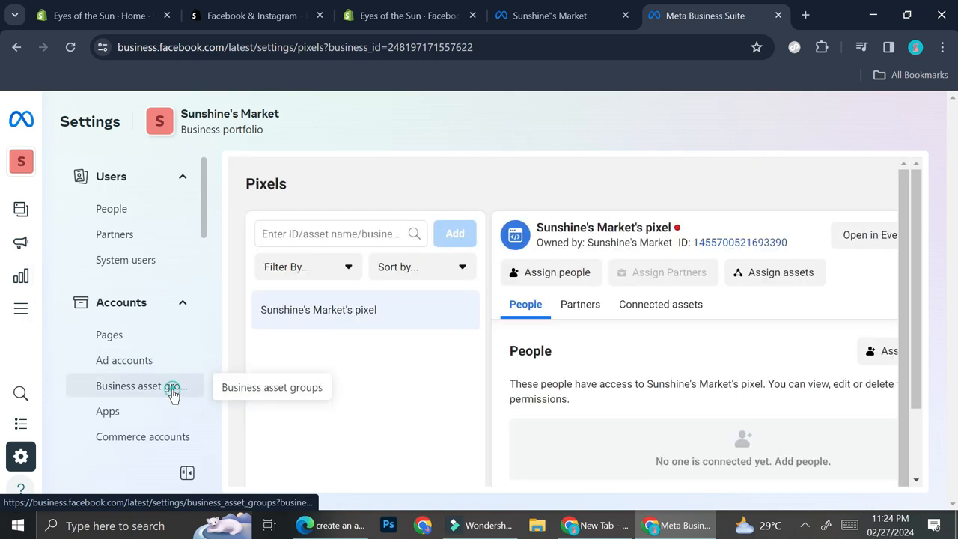
click(173, 391)
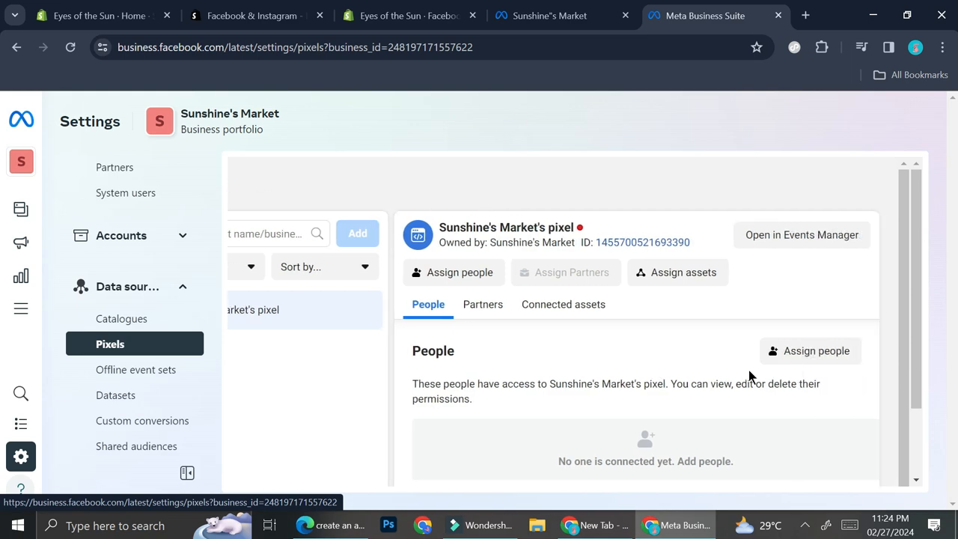
- Return to the Shopify admin and view the tracking pixel's details in the Facebook & Instagram app's settings
click(250, 15)
click(388, 9)
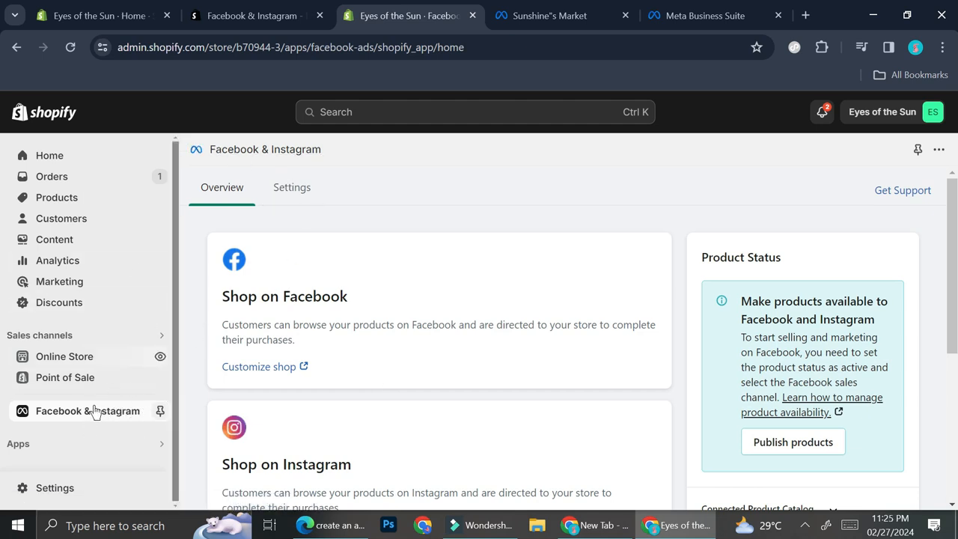
click(304, 190)
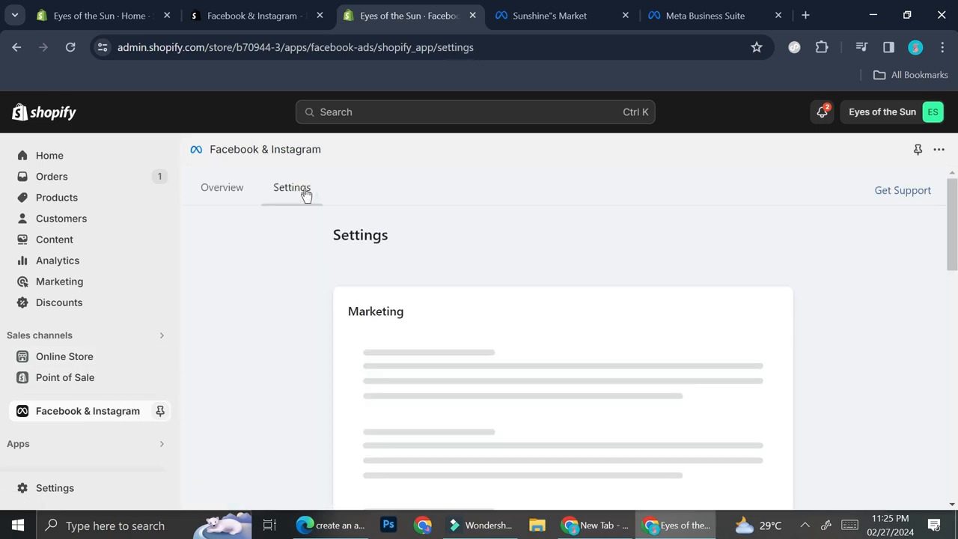
scroll(548, 431, down, 4)
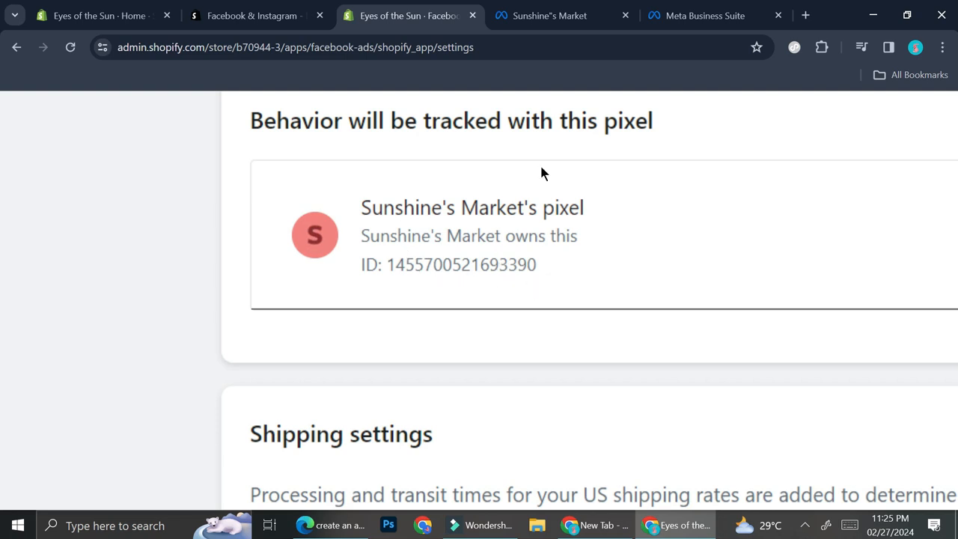
- Compare the pixel ID in Meta Business Suite with the one in the Shopify app's settings
click(689, 9)
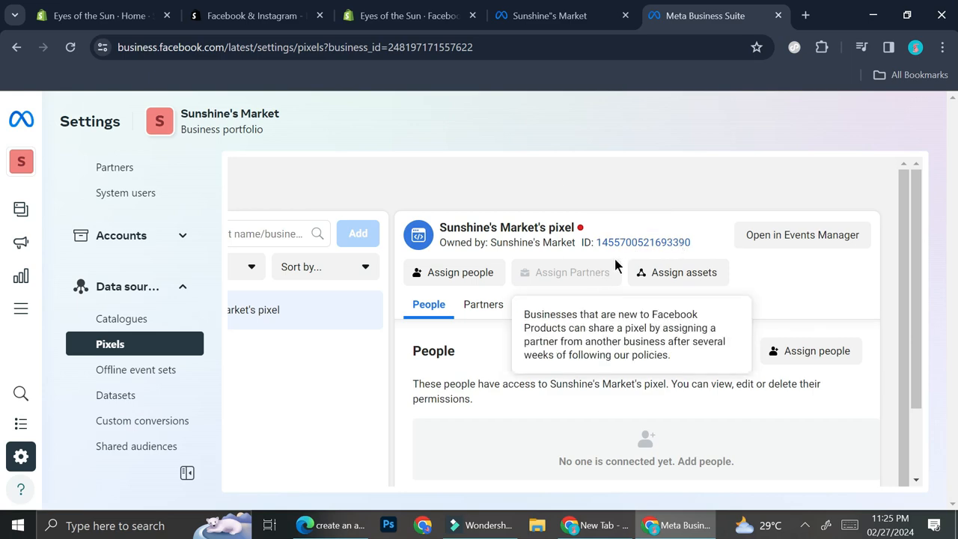
click(571, 15)
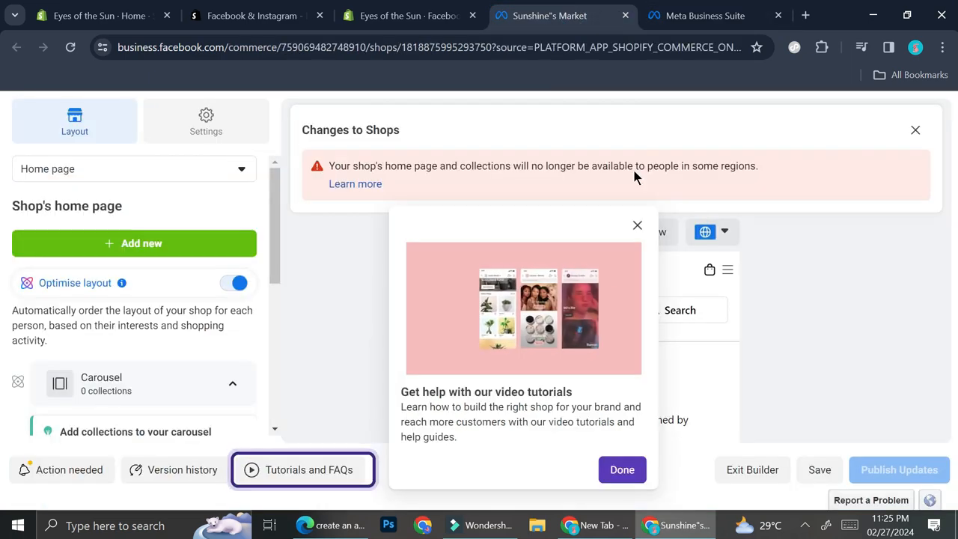
click(456, 7)
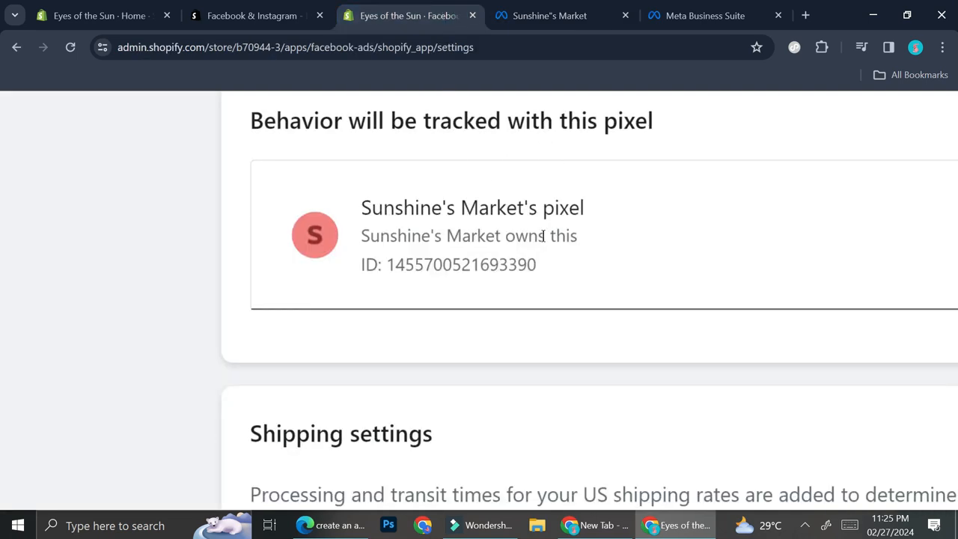
click(685, 6)
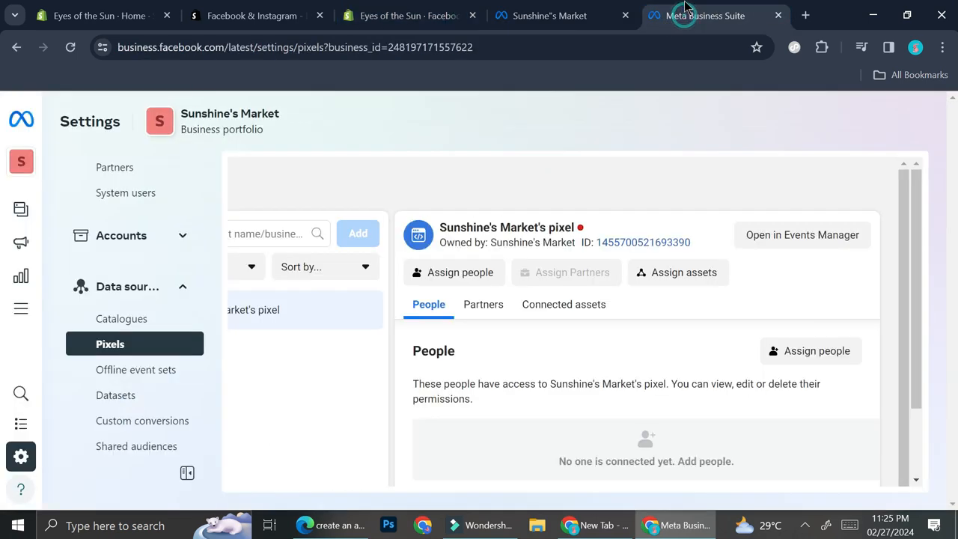
click(449, 9)
click(700, 7)
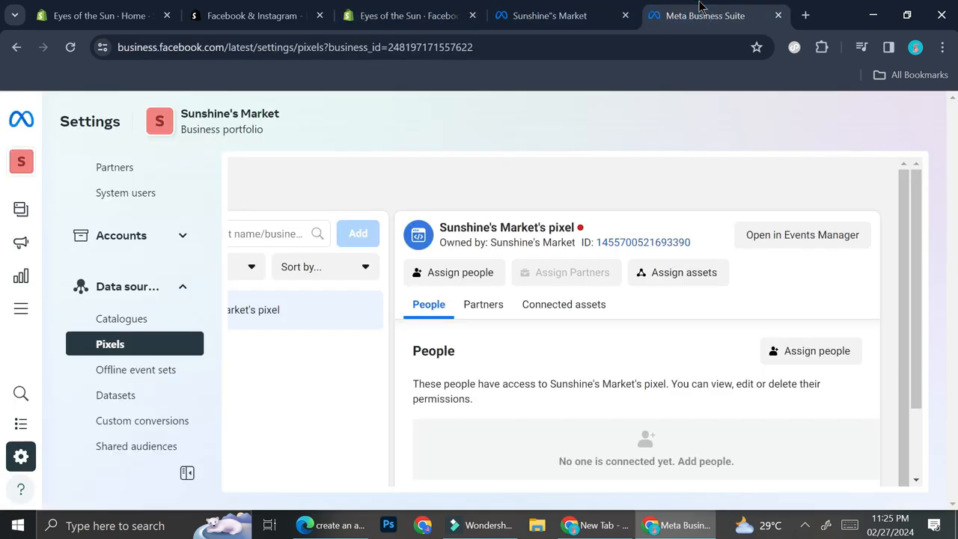